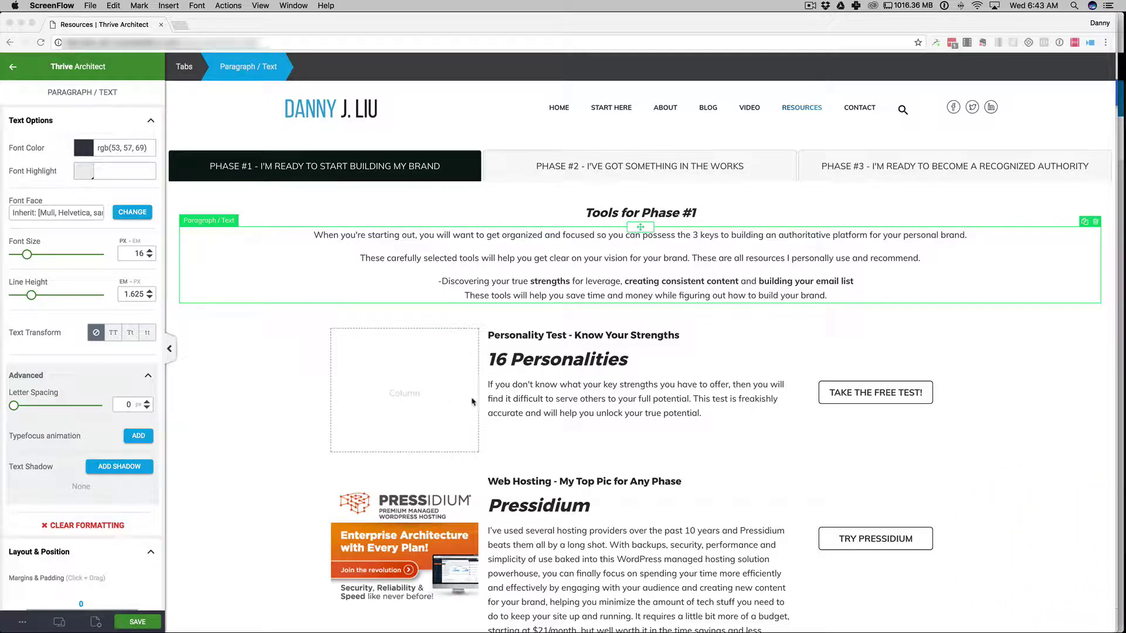
Open the Resources page of the live website and review its introduction, product list and sidebar banners
{"action": "left_click", "coordinate": [180, 24]}
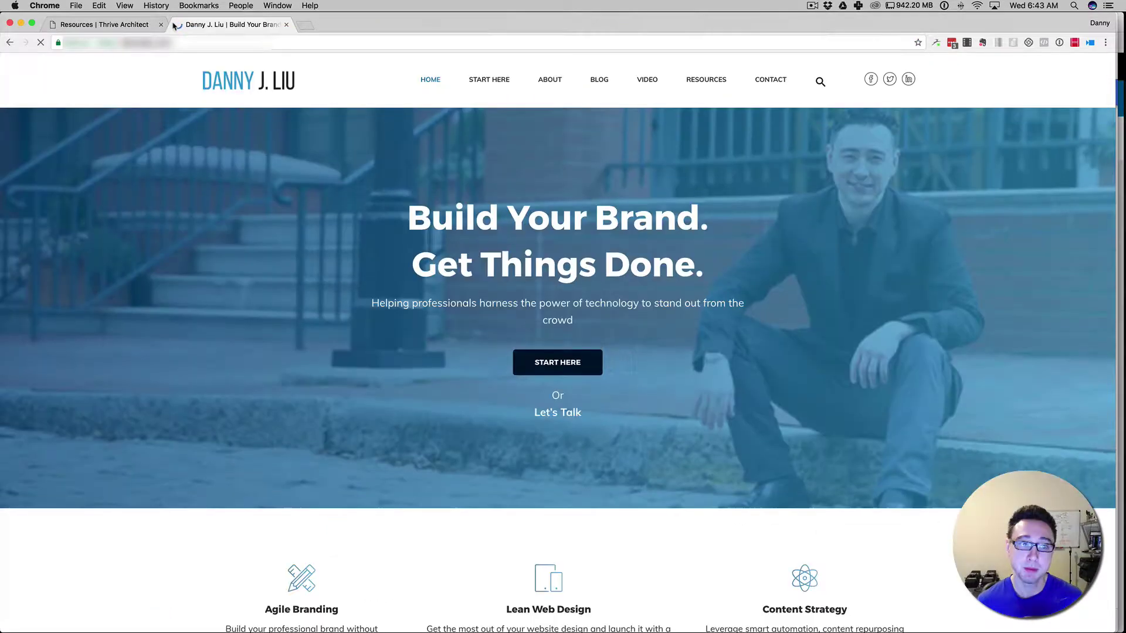
{"action": "left_click", "coordinate": [717, 81]}
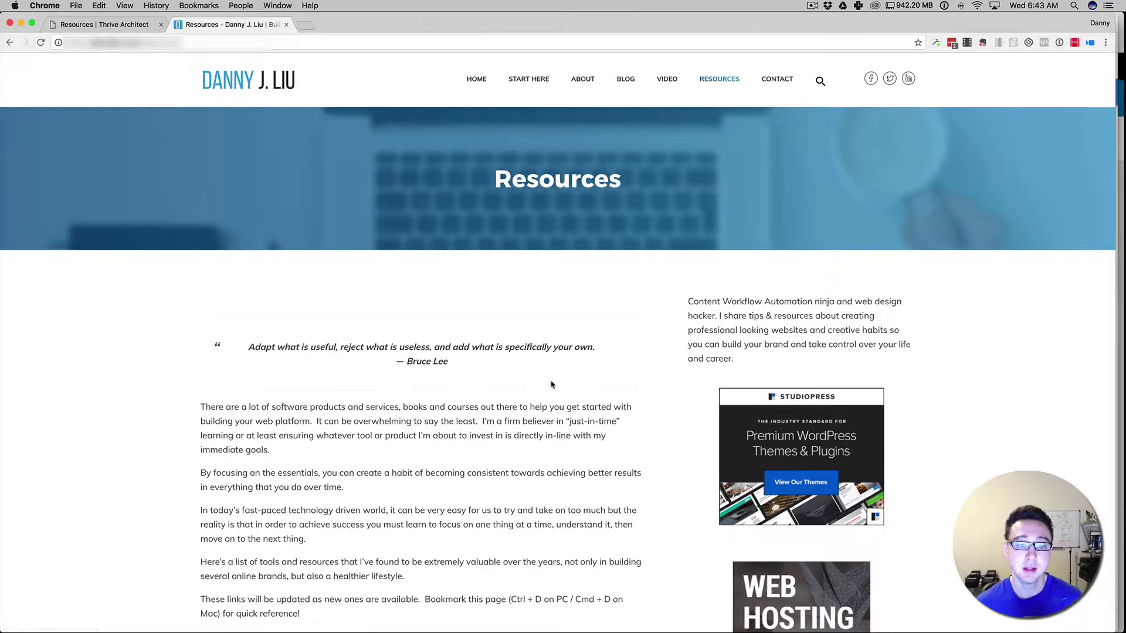
{"action": "scroll", "coordinate": [551, 384], "scroll_direction": "down", "scroll_amount": 2}
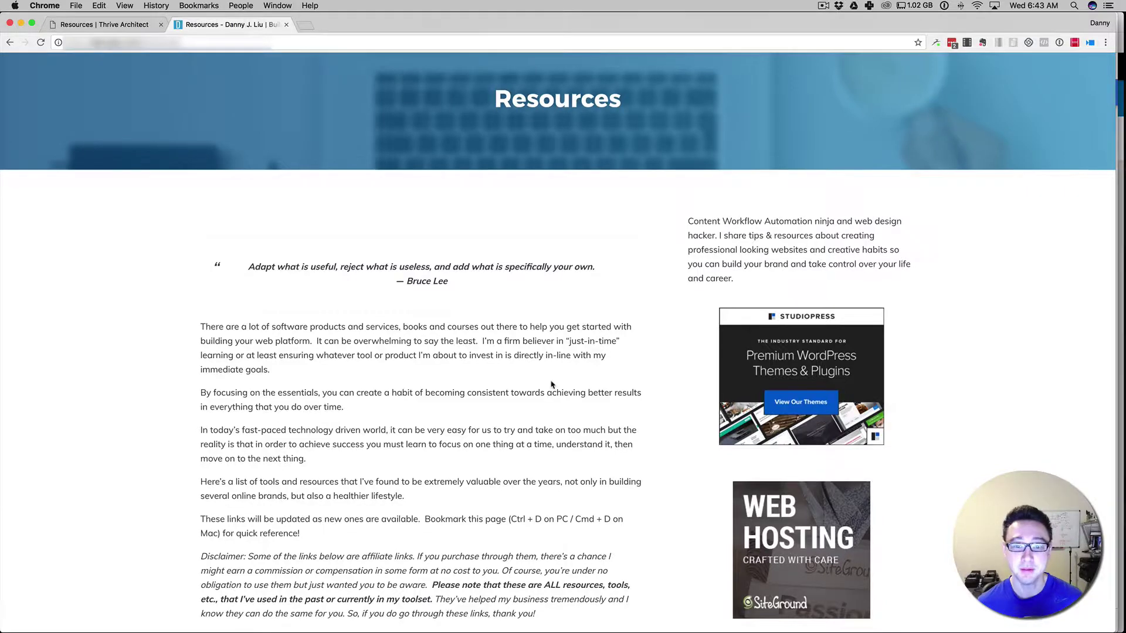
{"action": "scroll", "coordinate": [527, 351], "scroll_direction": "down", "scroll_amount": 3}
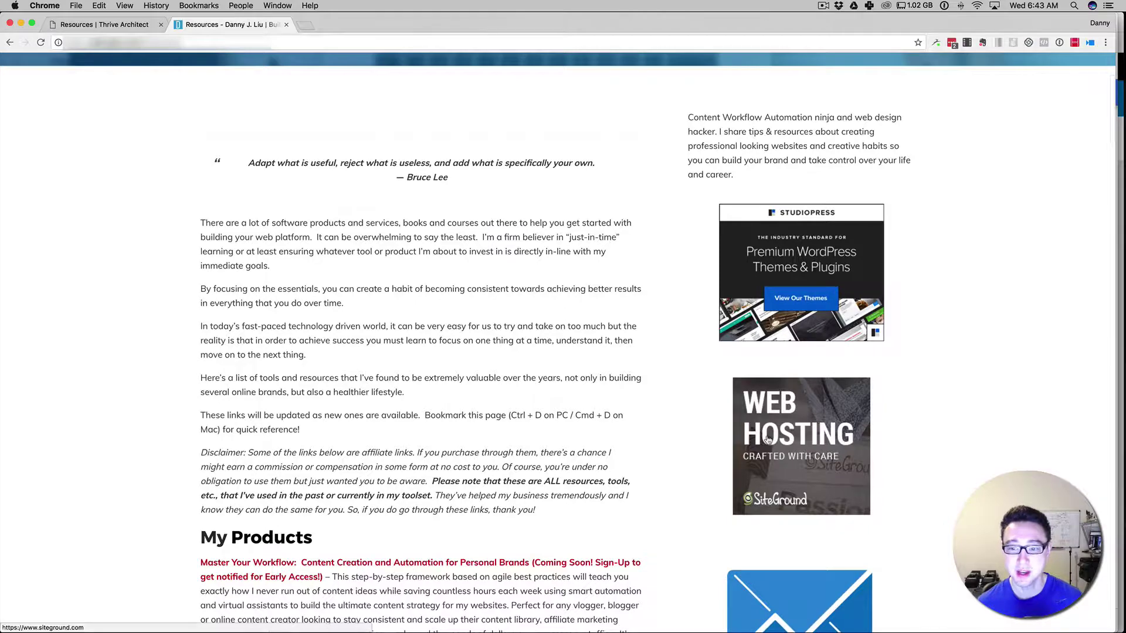
{"action": "scroll", "coordinate": [767, 439], "scroll_direction": "down", "scroll_amount": 4}
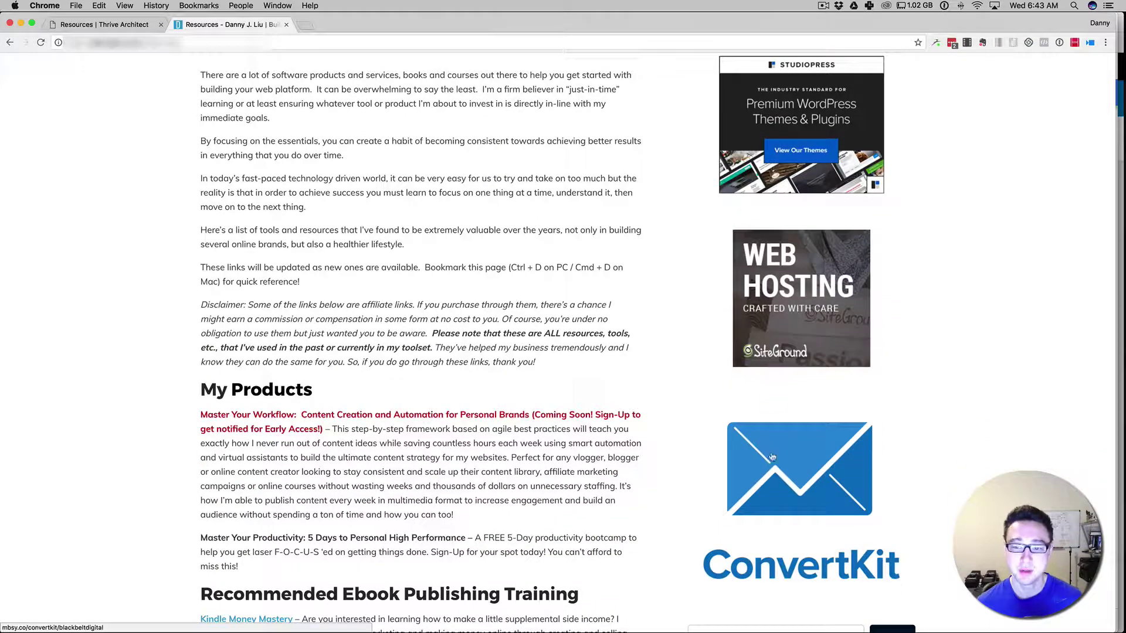
{"action": "scroll", "coordinate": [774, 420], "scroll_direction": "down", "scroll_amount": 4}
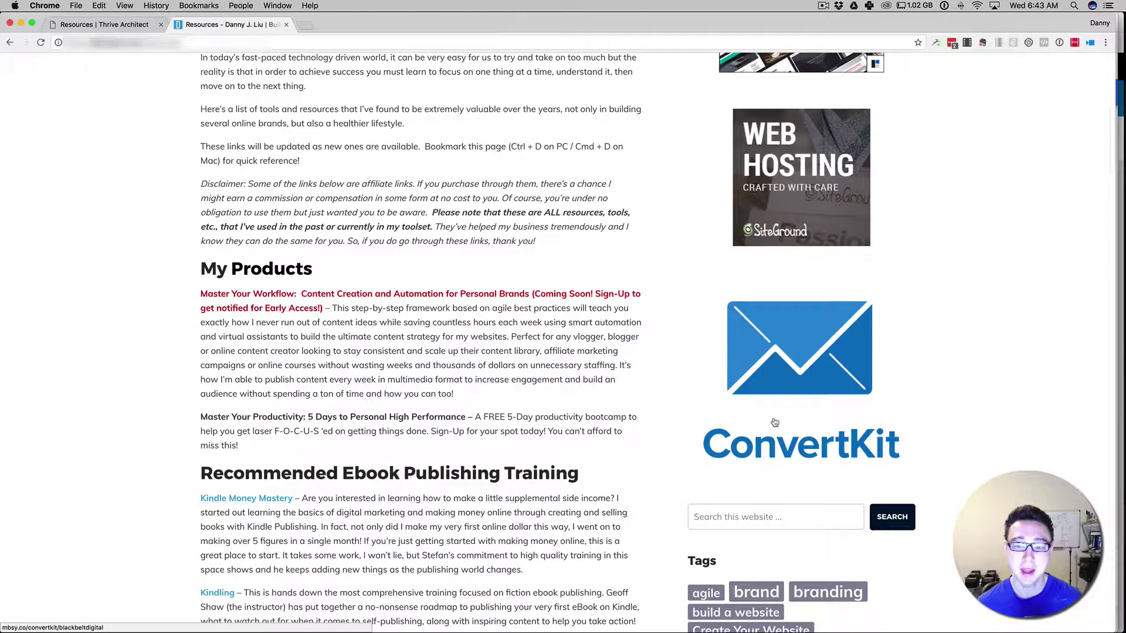
{"action": "scroll", "coordinate": [775, 438], "scroll_direction": "up", "scroll_amount": 2}
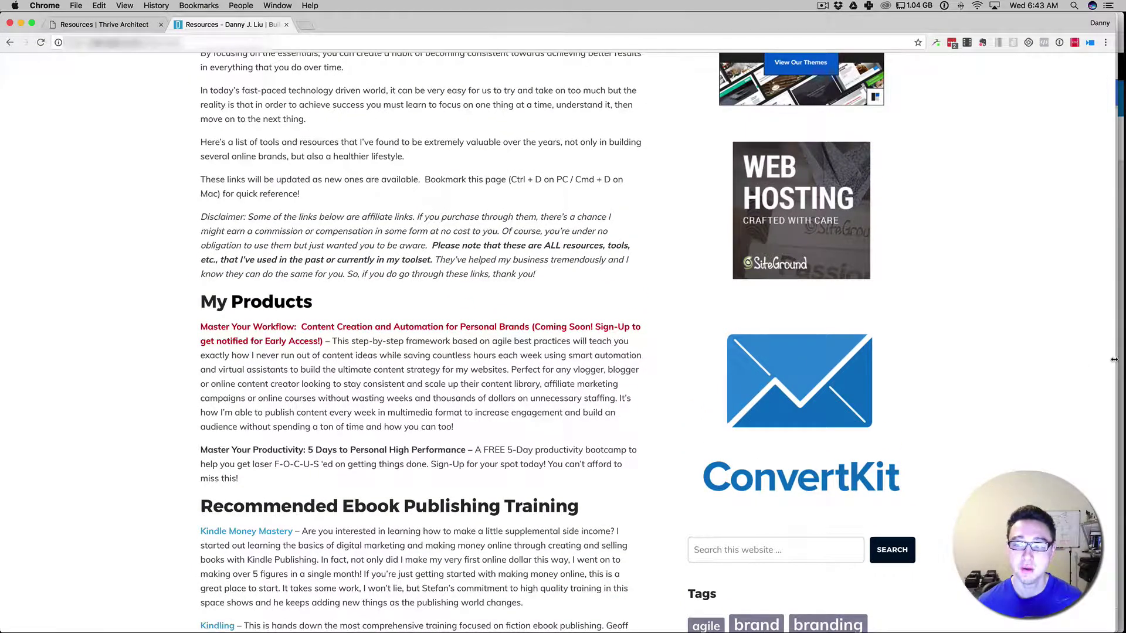
Review the whole Resources page in a browser window narrowed to mobile width, and restore the window to full width
{"action": "left_click_drag", "start_coordinate": [1114, 359], "coordinate": [427, 560]}
{"action": "scroll", "coordinate": [277, 404], "scroll_direction": "down", "scroll_amount": 10}
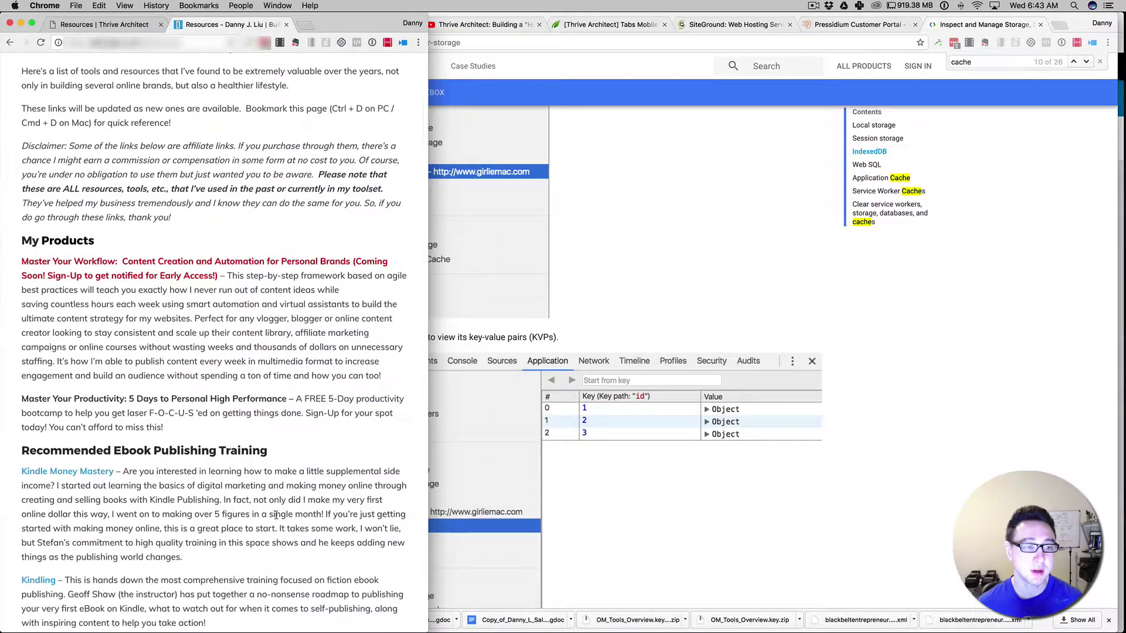
{"action": "scroll", "coordinate": [277, 405], "scroll_direction": "down", "scroll_amount": 15}
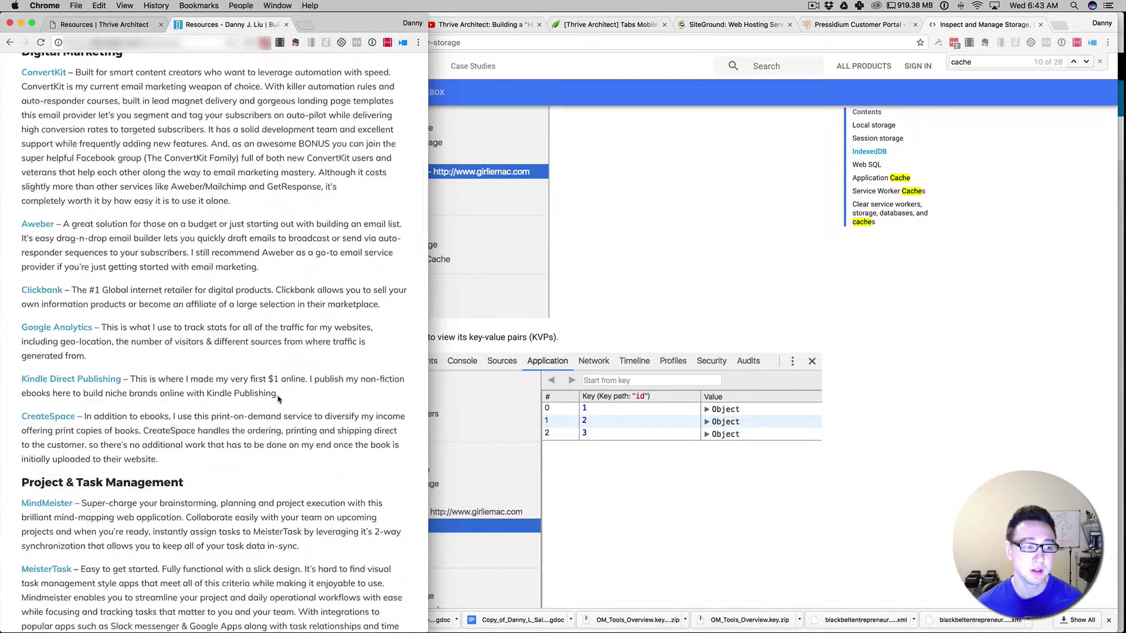
{"action": "scroll", "coordinate": [278, 399], "scroll_direction": "down", "scroll_amount": 20}
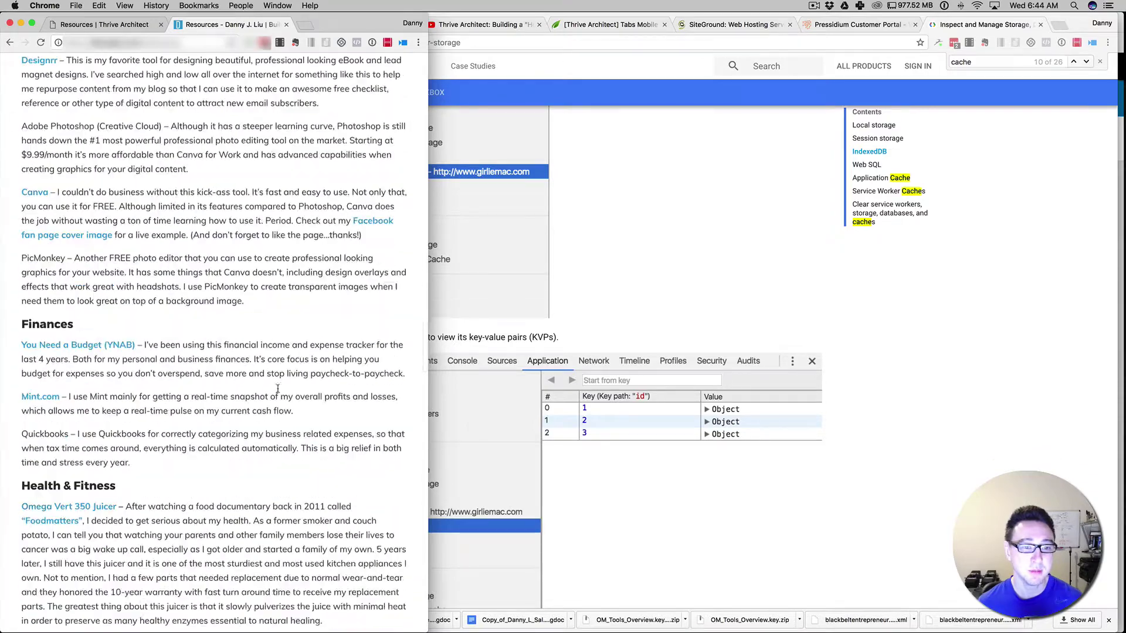
{"action": "scroll", "coordinate": [278, 388], "scroll_direction": "down", "scroll_amount": 20}
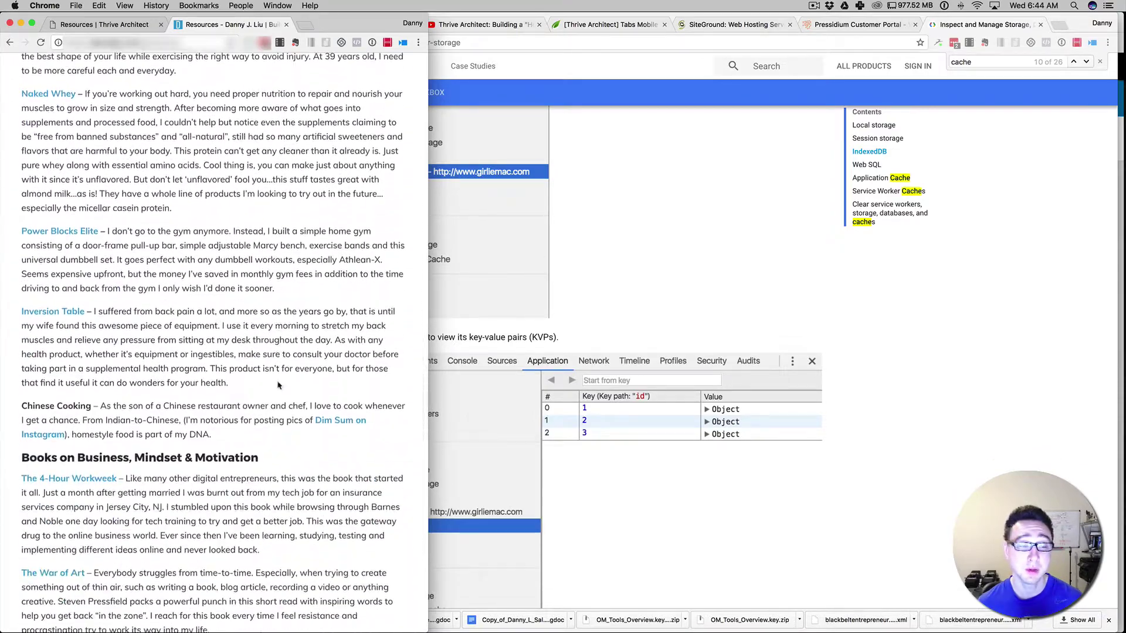
{"action": "scroll", "coordinate": [278, 376], "scroll_direction": "down", "scroll_amount": 8}
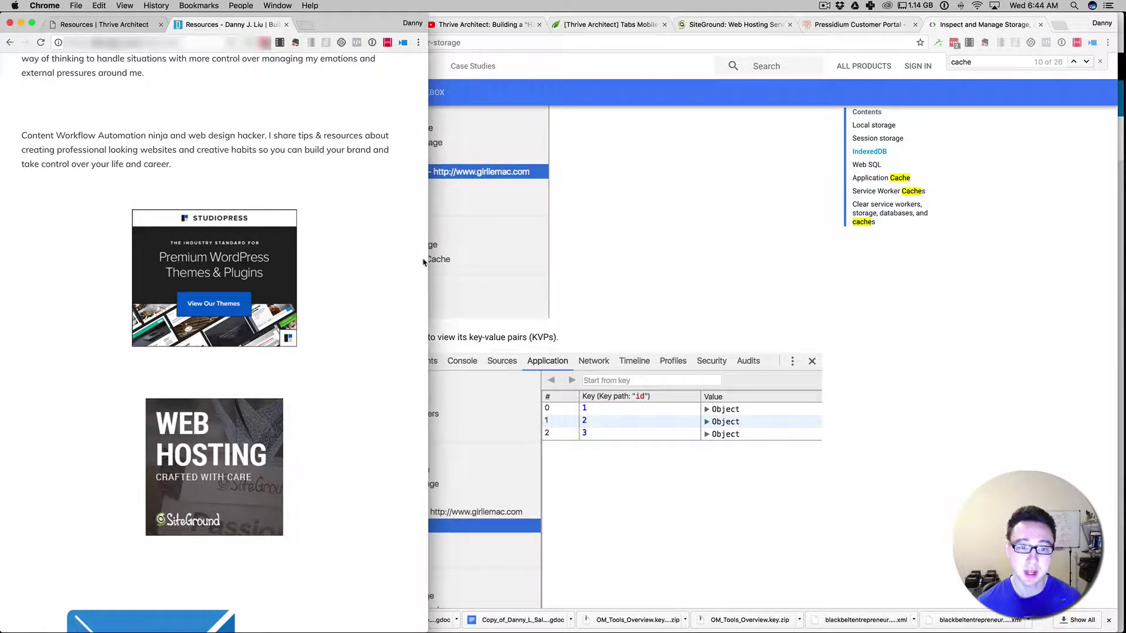
{"action": "scroll", "coordinate": [423, 274], "scroll_direction": "up", "scroll_amount": 3}
{"action": "scroll", "coordinate": [422, 275], "scroll_direction": "up", "scroll_amount": 20}
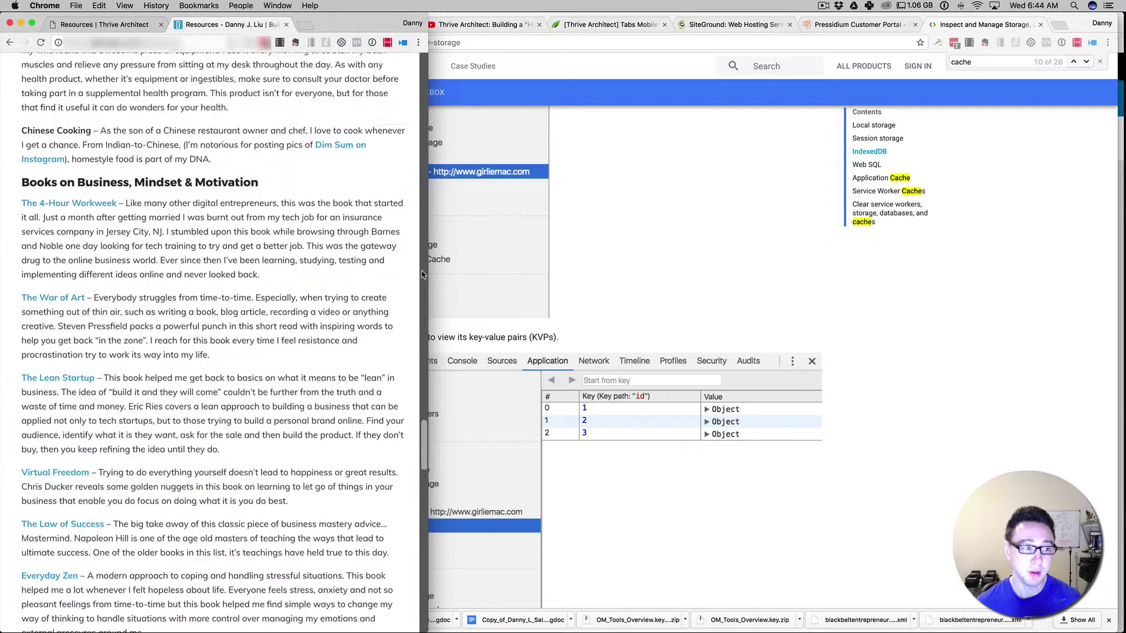
{"action": "scroll", "coordinate": [305, 355], "scroll_direction": "up", "scroll_amount": 2}
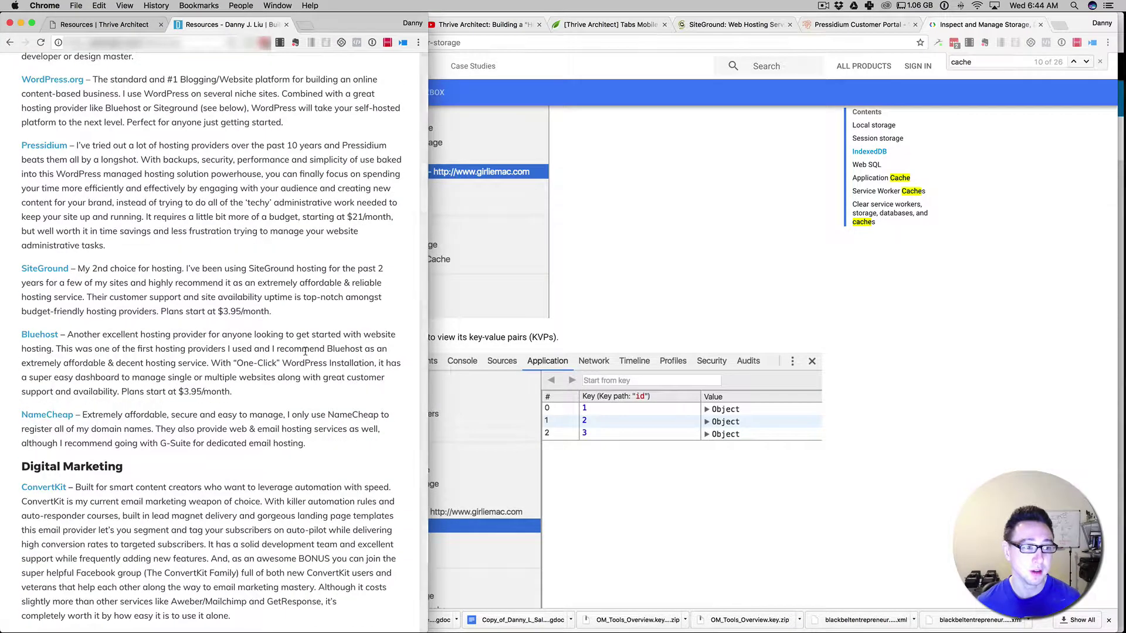
{"action": "scroll", "coordinate": [213, 212], "scroll_direction": "up", "scroll_amount": 8}
{"action": "scroll", "coordinate": [213, 212], "scroll_direction": "up", "scroll_amount": 2}
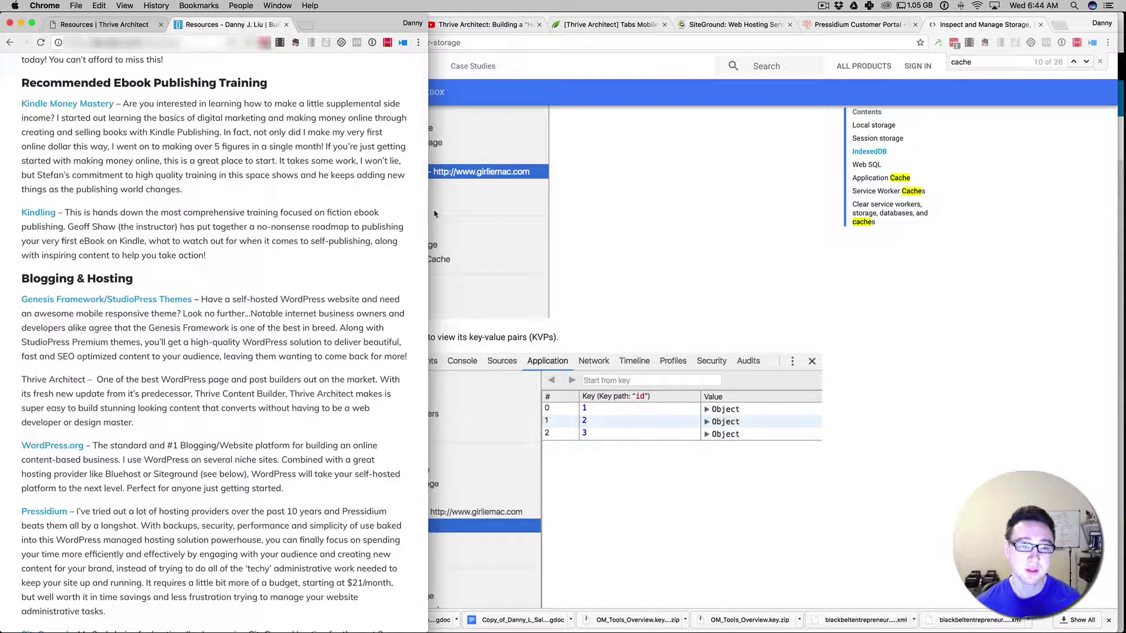
{"action": "left_click_drag", "start_coordinate": [427, 215], "coordinate": [1124, 127]}
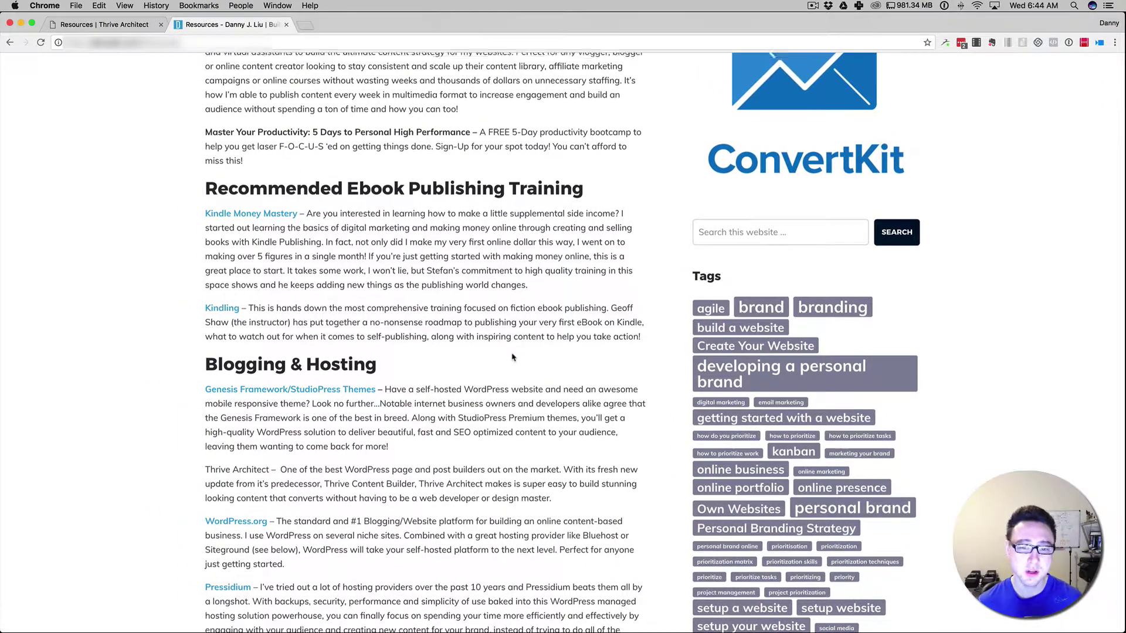
{"action": "scroll", "coordinate": [586, 346], "scroll_direction": "up", "scroll_amount": 15}
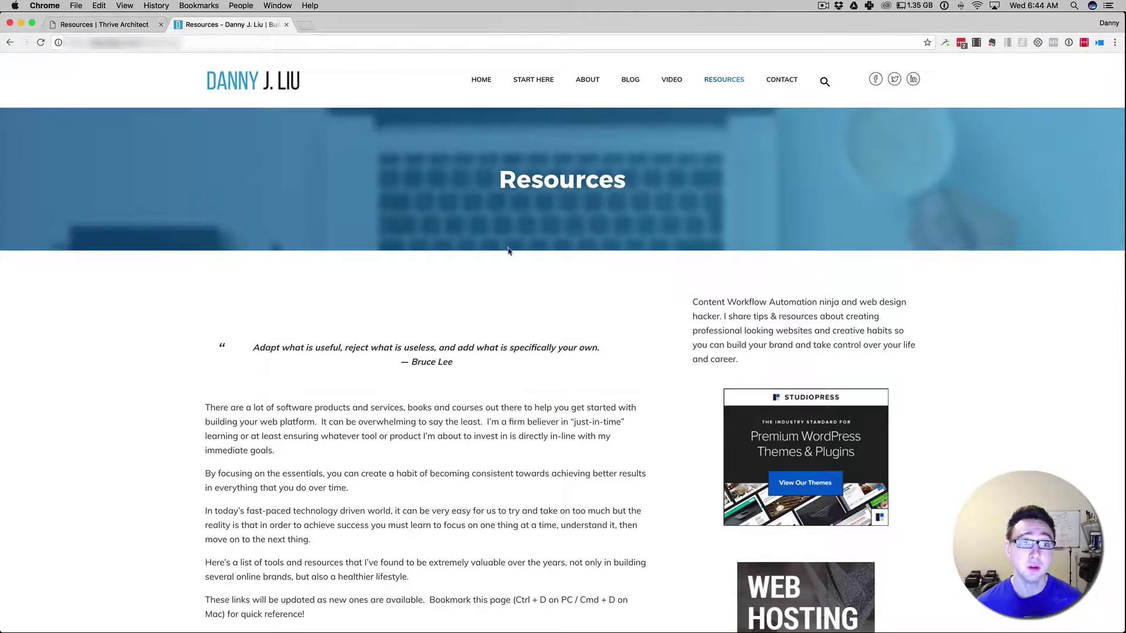
Return to the Resources page in the Thrive Architect editor and preview the Phase #1 tools in the Tablet responsive view
{"action": "left_click", "coordinate": [125, 28]}
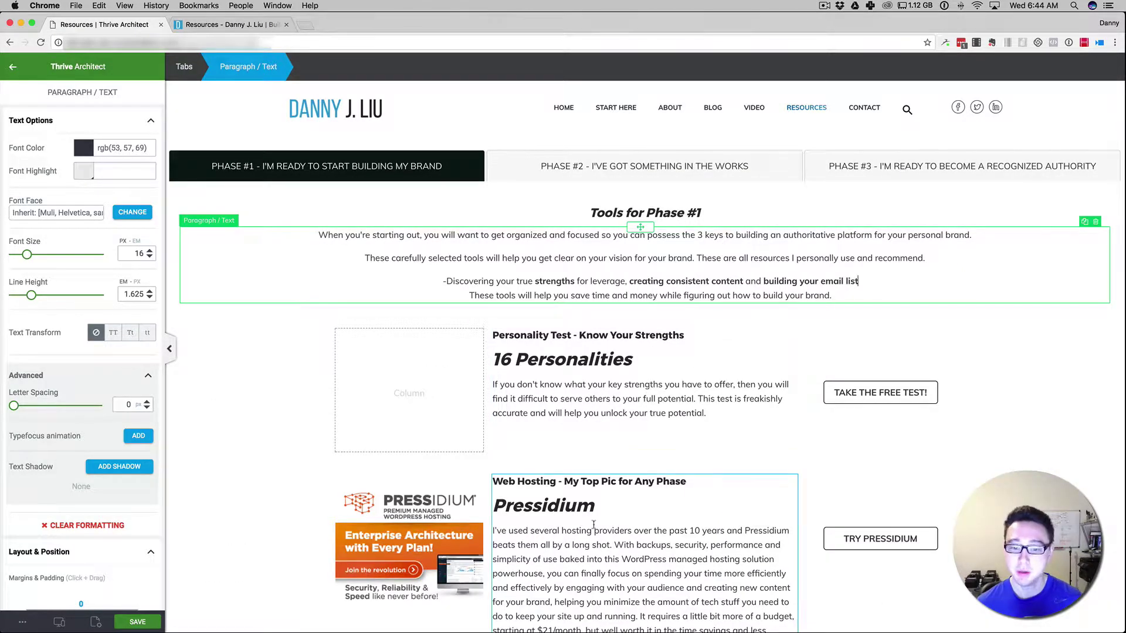
{"action": "scroll", "coordinate": [588, 523], "scroll_direction": "down", "scroll_amount": 4}
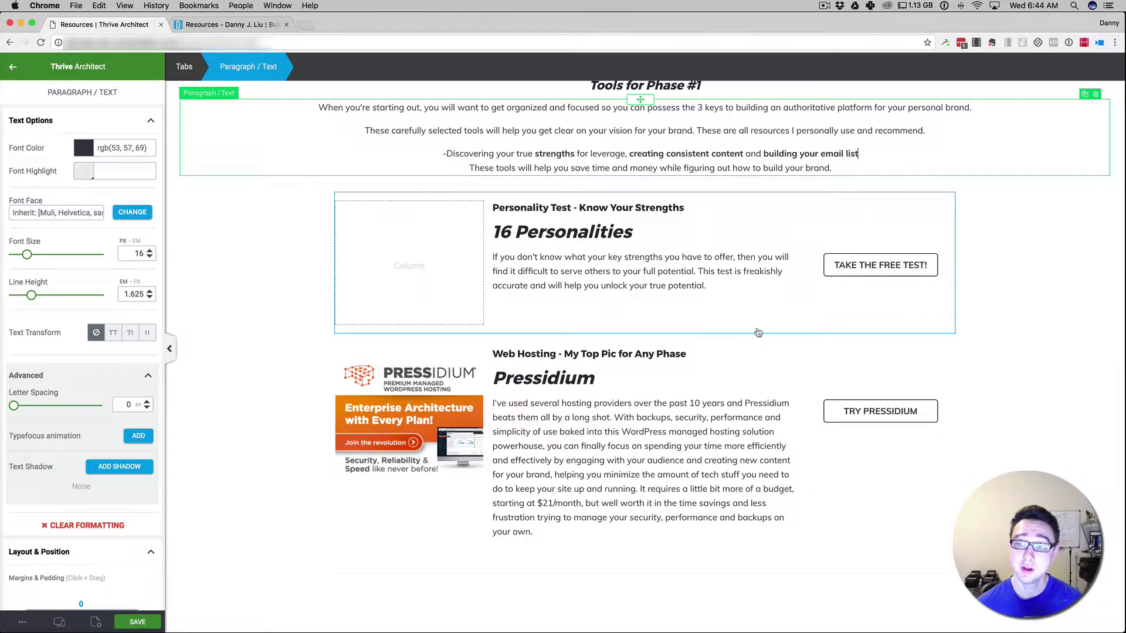
{"action": "left_click", "coordinate": [60, 623]}
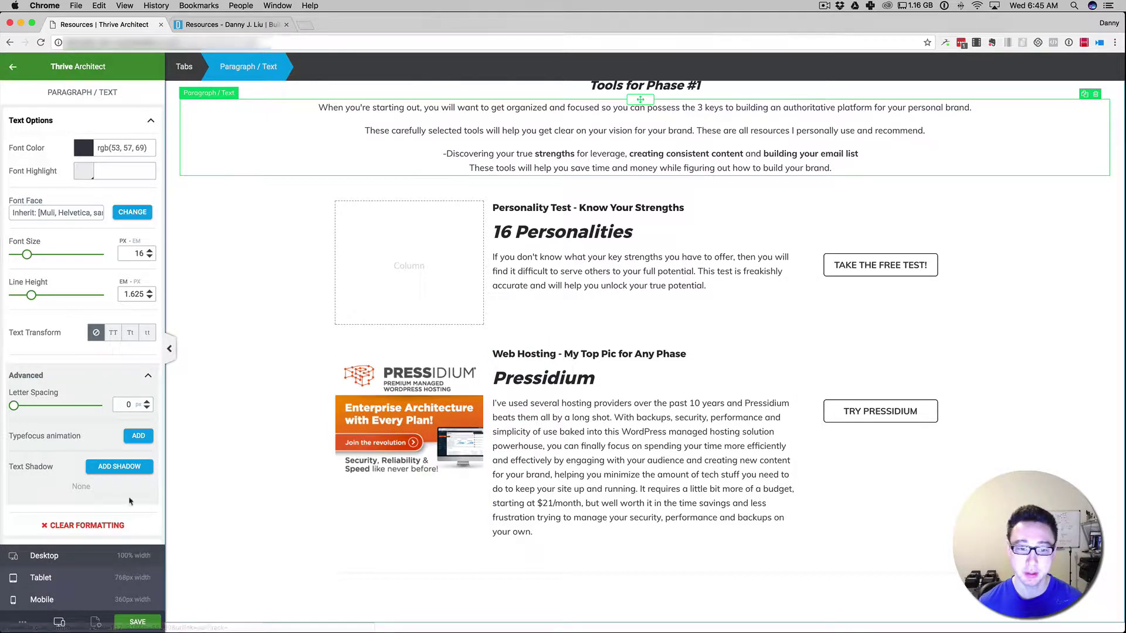
{"action": "left_click", "coordinate": [41, 577]}
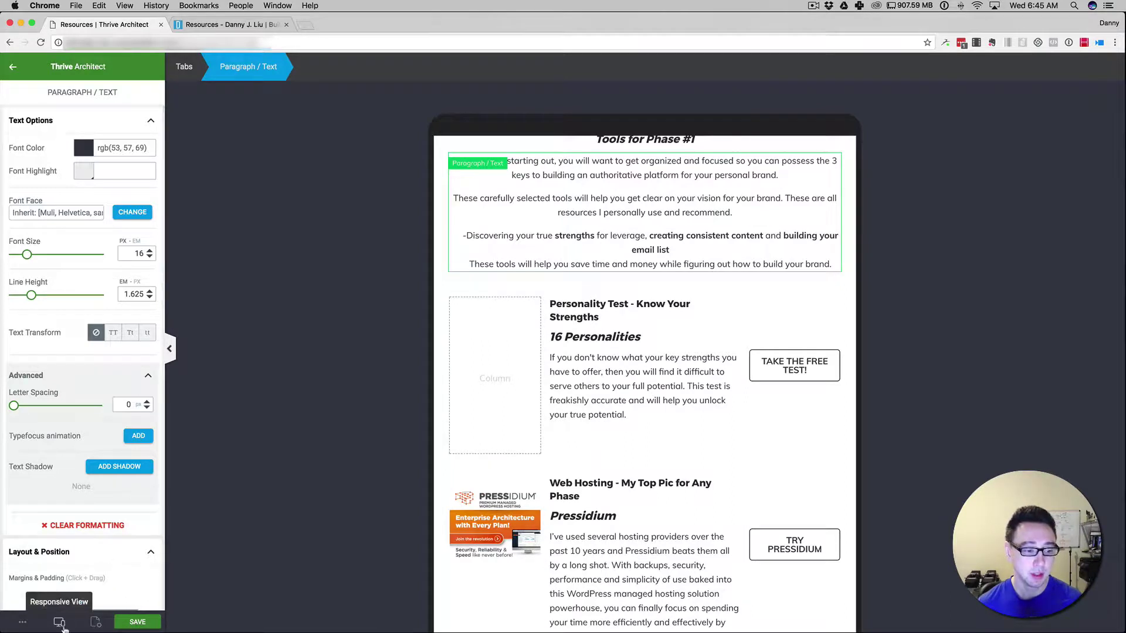
Switch the responsive preview to Mobile and check the Phase #1 introduction and the 16 Personalities block
{"action": "mouse_move", "coordinate": [59, 621]}
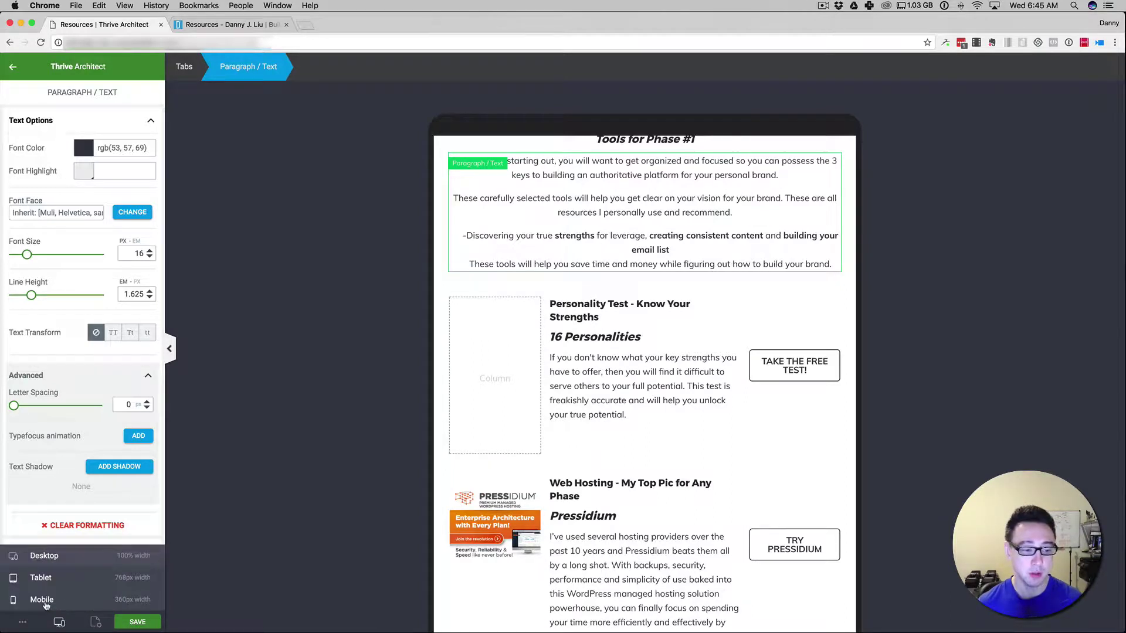
{"action": "left_click", "coordinate": [43, 600]}
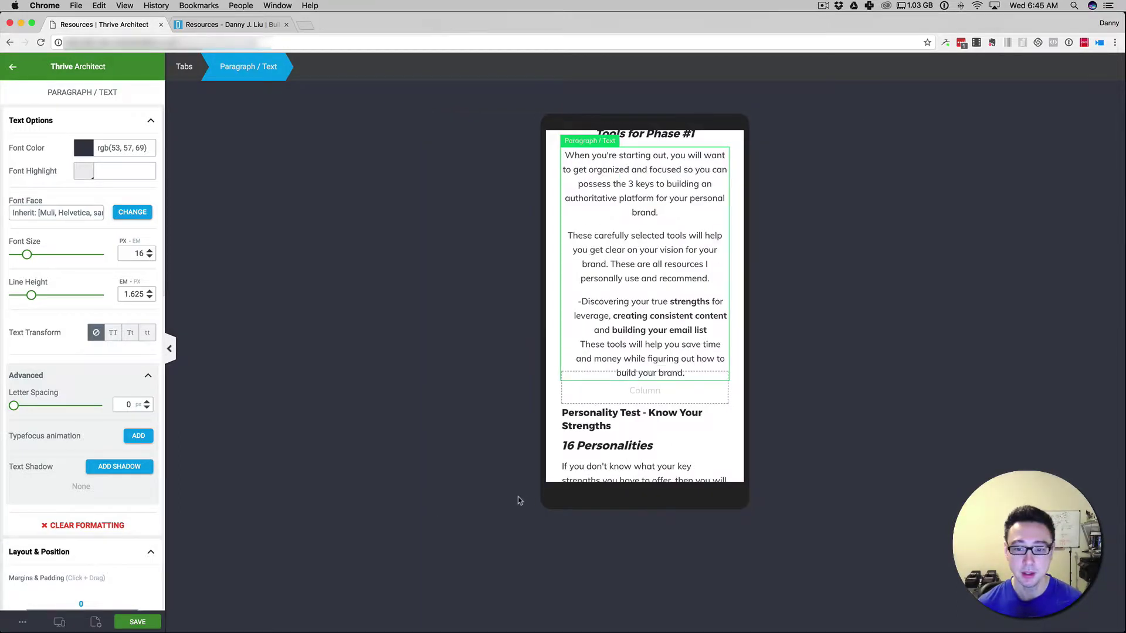
{"action": "scroll", "coordinate": [561, 422], "scroll_direction": "up", "scroll_amount": 5}
{"action": "scroll", "coordinate": [562, 422], "scroll_direction": "down", "scroll_amount": 10}
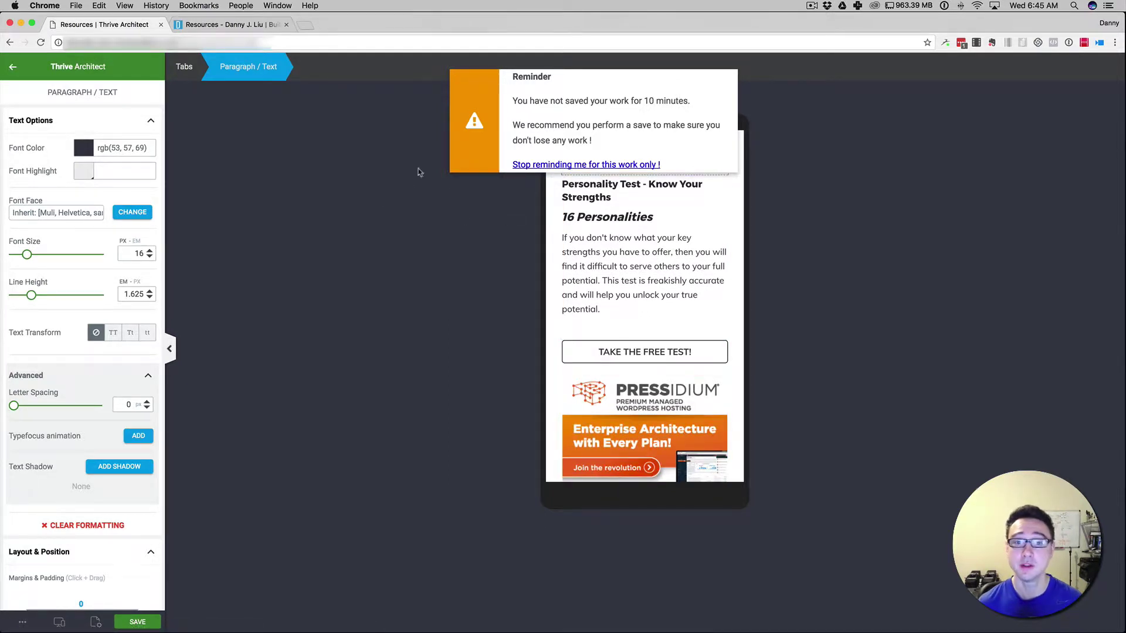
Dismiss the save reminder and save the Resources page
{"action": "left_click", "coordinate": [517, 114]}
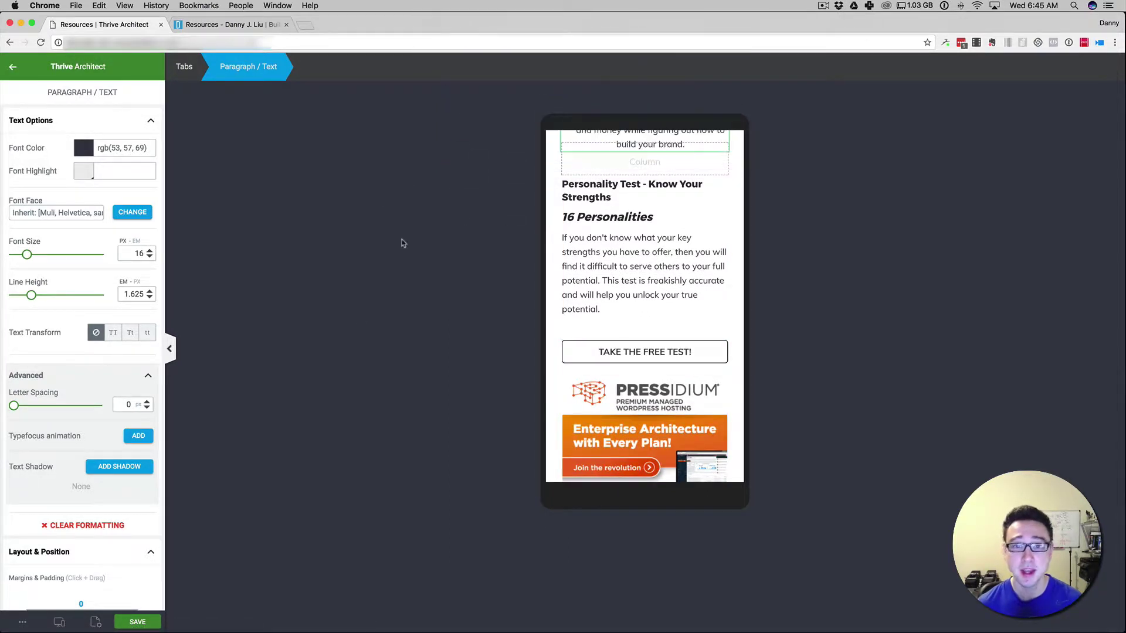
{"action": "left_click", "coordinate": [136, 623]}
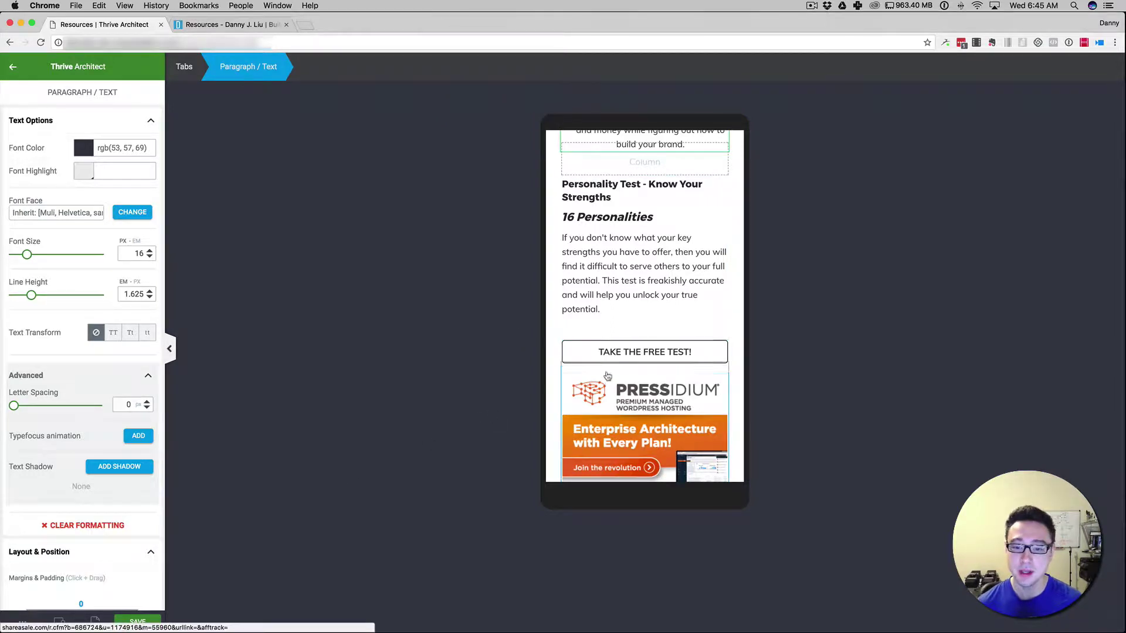
Examine how the Pressidium banner, description and button stack in the mobile preview, along with the page's introductory text
{"action": "scroll", "coordinate": [610, 304], "scroll_direction": "up", "scroll_amount": 2}
{"action": "scroll", "coordinate": [609, 305], "scroll_direction": "down", "scroll_amount": 8}
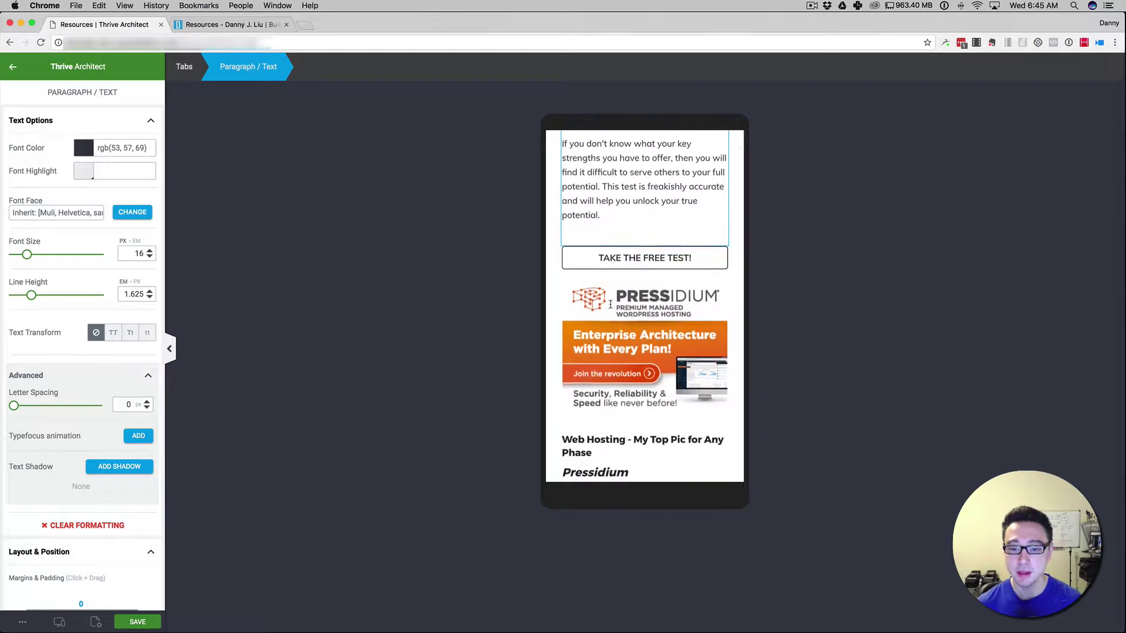
{"action": "scroll", "coordinate": [617, 294], "scroll_direction": "down", "scroll_amount": 5}
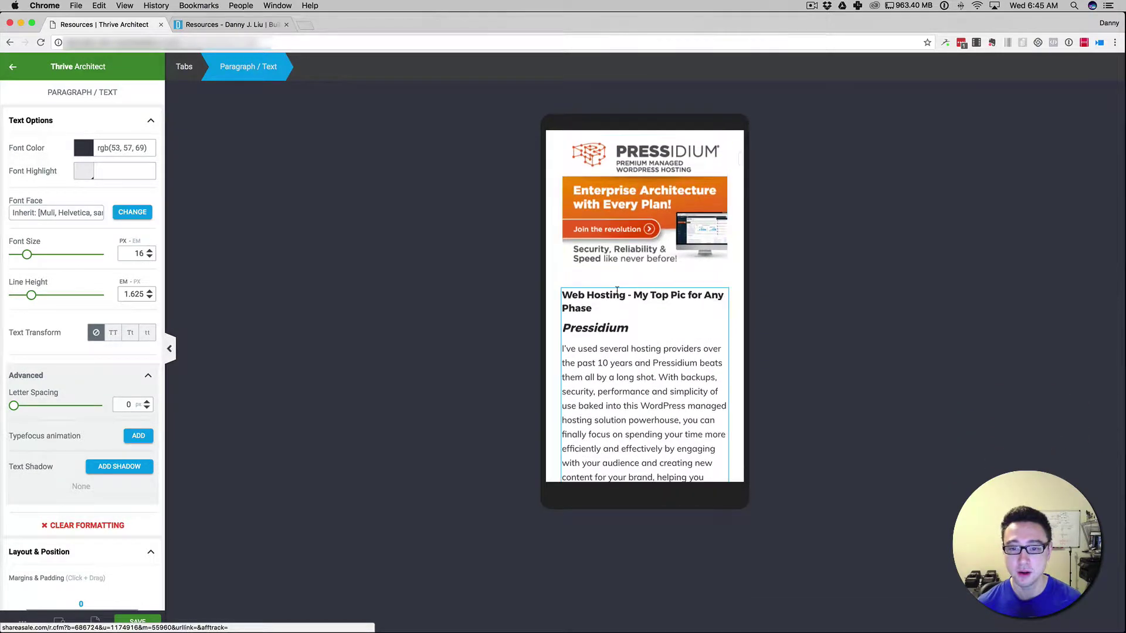
{"action": "scroll", "coordinate": [618, 291], "scroll_direction": "up", "scroll_amount": 4}
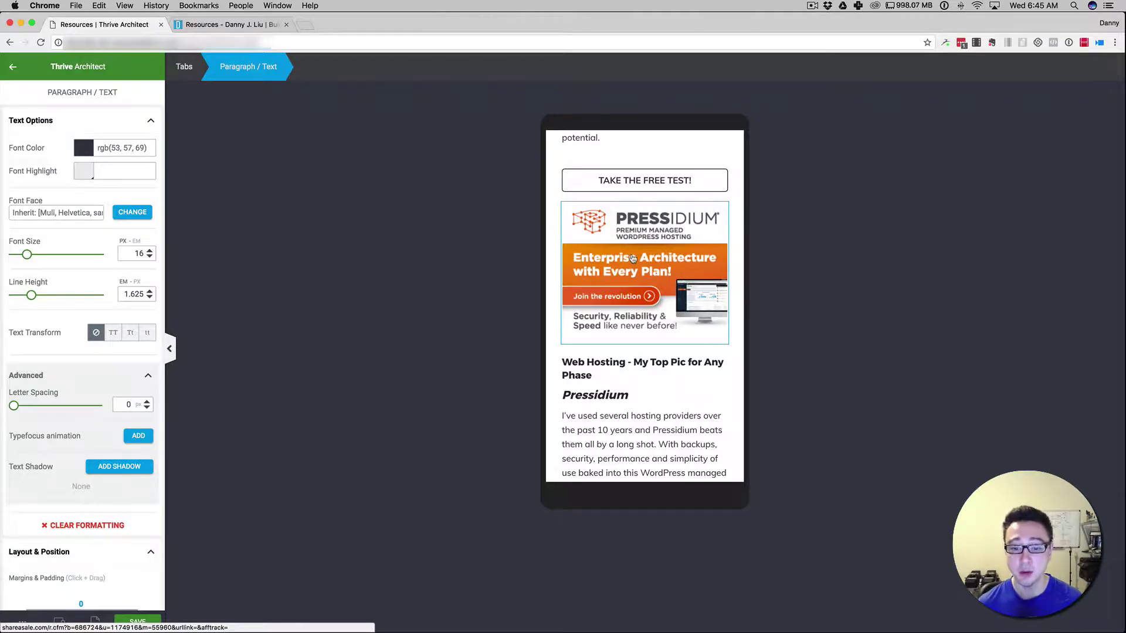
{"action": "scroll", "coordinate": [633, 259], "scroll_direction": "down", "scroll_amount": 3}
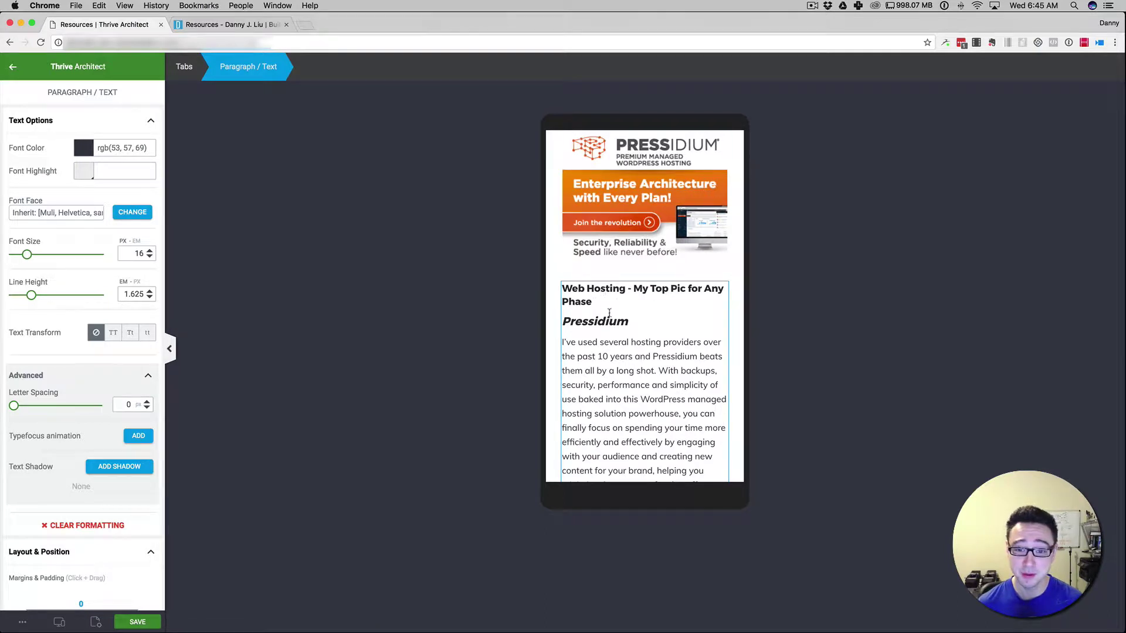
{"action": "scroll", "coordinate": [601, 309], "scroll_direction": "down", "scroll_amount": 1}
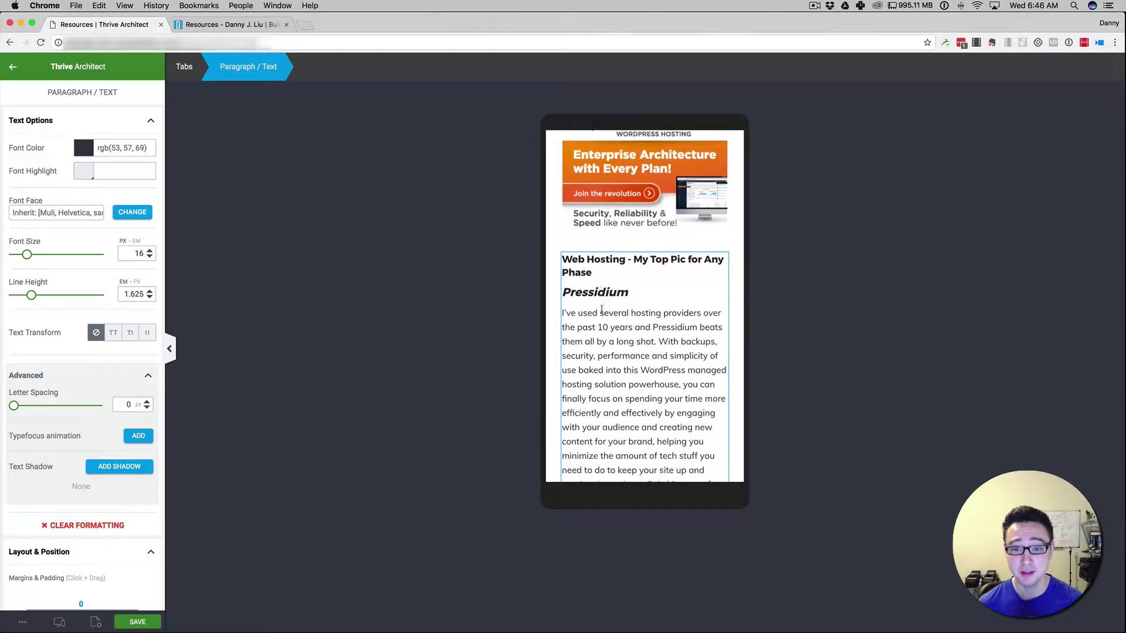
{"action": "scroll", "coordinate": [601, 309], "scroll_direction": "down", "scroll_amount": 7}
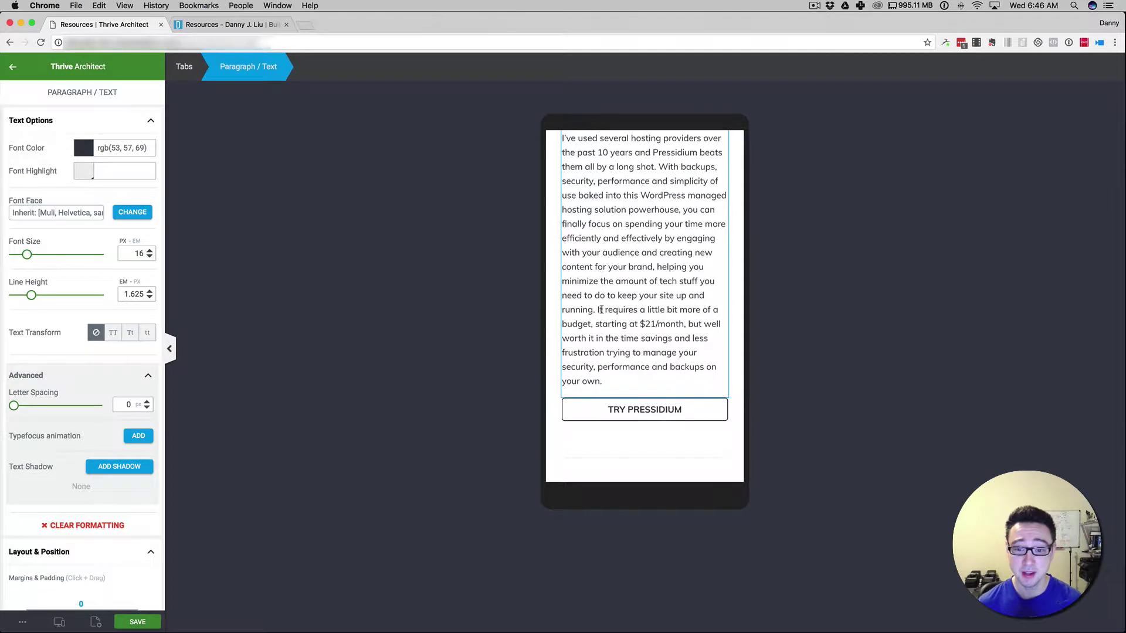
{"action": "scroll", "coordinate": [601, 309], "scroll_direction": "down", "scroll_amount": 1}
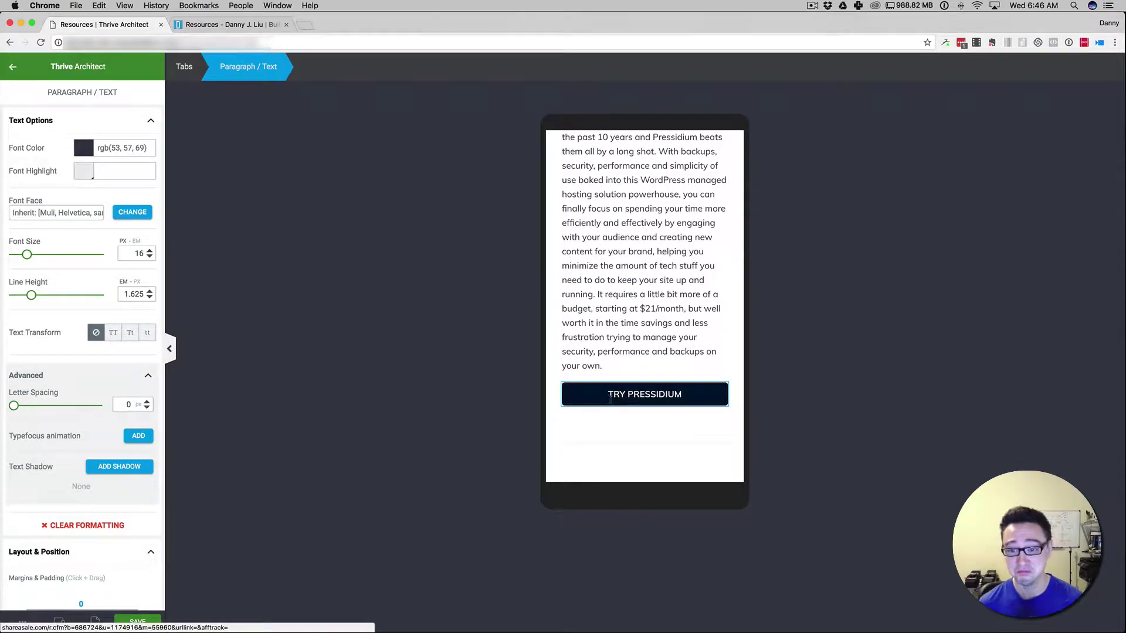
{"action": "scroll", "coordinate": [610, 398], "scroll_direction": "up", "scroll_amount": 1}
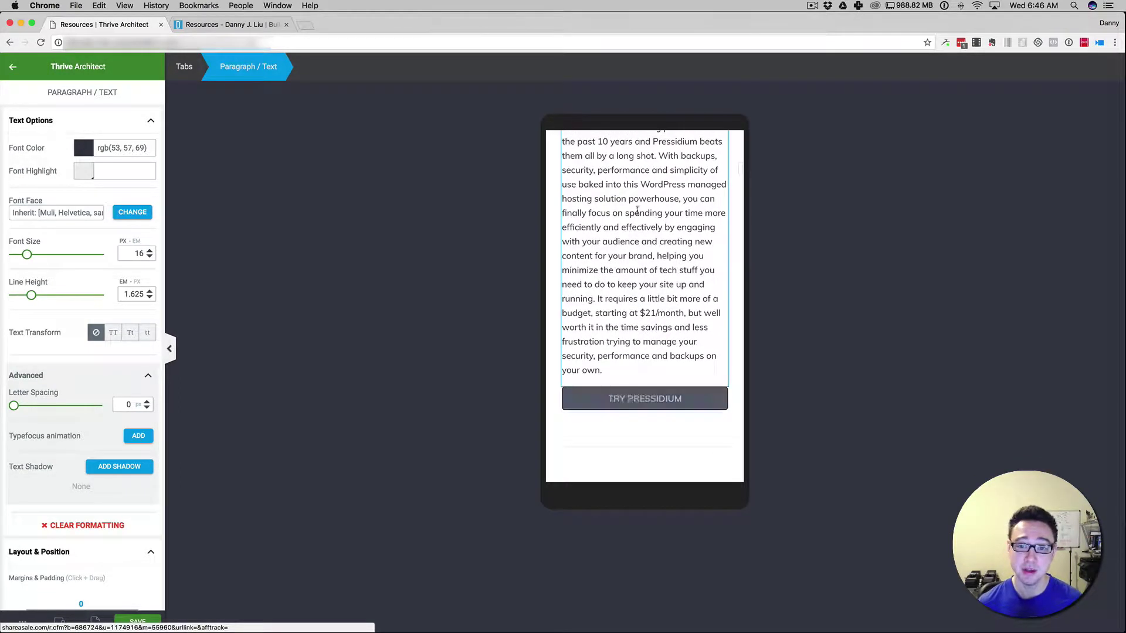
{"action": "scroll", "coordinate": [657, 436], "scroll_direction": "up", "scroll_amount": 10}
{"action": "scroll", "coordinate": [657, 436], "scroll_direction": "down", "scroll_amount": 5}
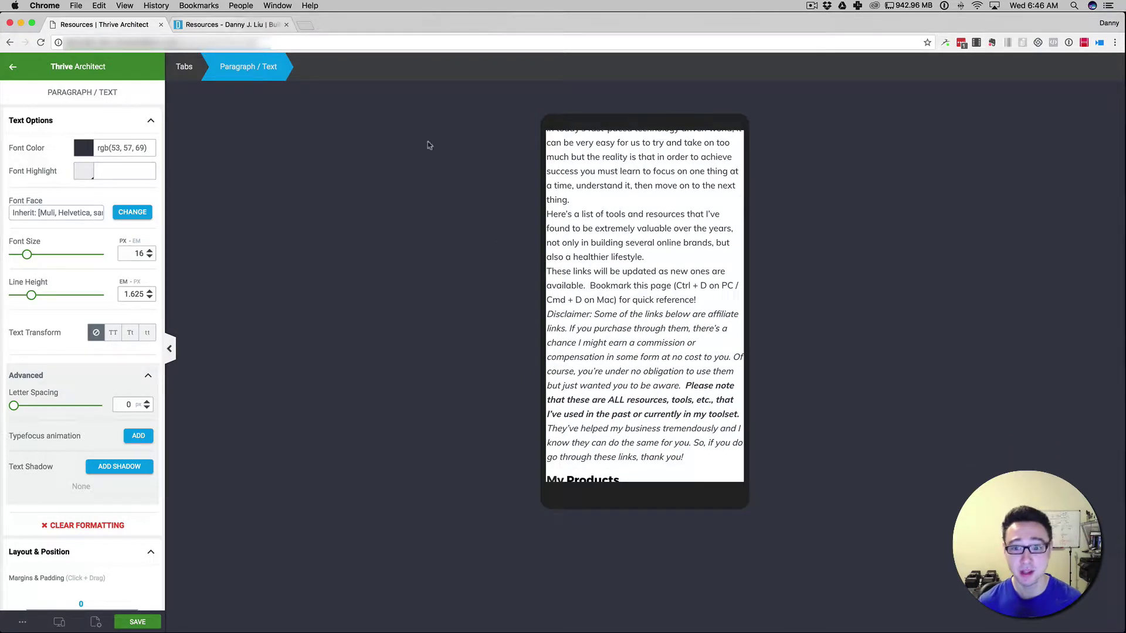
Review the mobile preview from the Phase #1 introduction through the 16 Personalities and Pressidium blocks
{"action": "scroll", "coordinate": [608, 400], "scroll_direction": "down", "scroll_amount": 1}
{"action": "scroll", "coordinate": [607, 400], "scroll_direction": "down", "scroll_amount": 10}
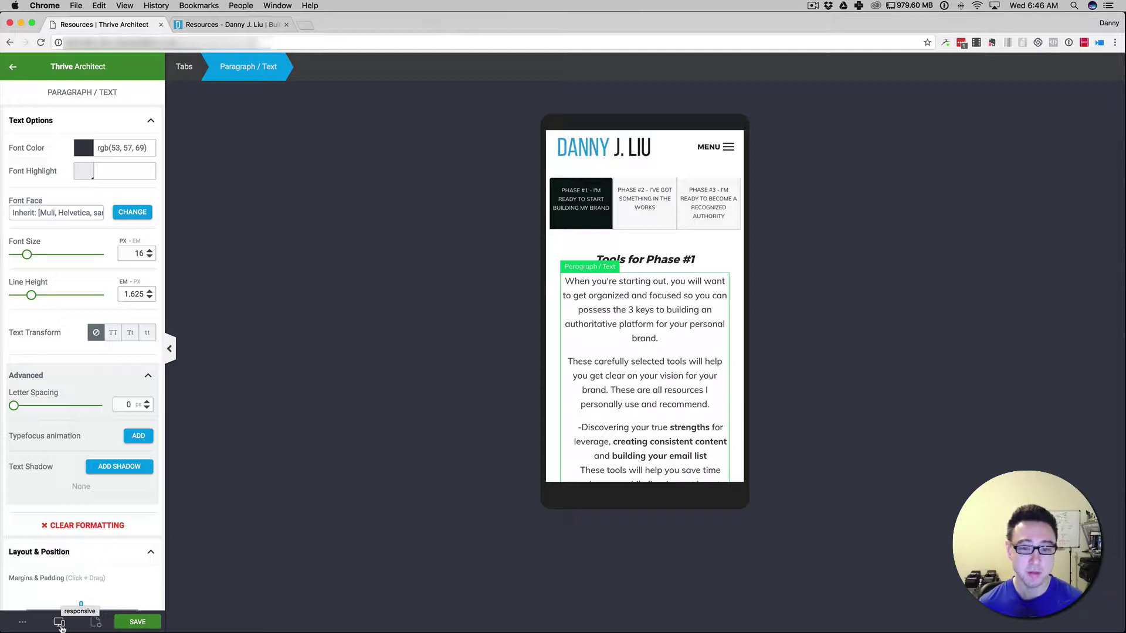
{"action": "scroll", "coordinate": [613, 383], "scroll_direction": "down", "scroll_amount": 10}
{"action": "scroll", "coordinate": [612, 383], "scroll_direction": "down", "scroll_amount": 2}
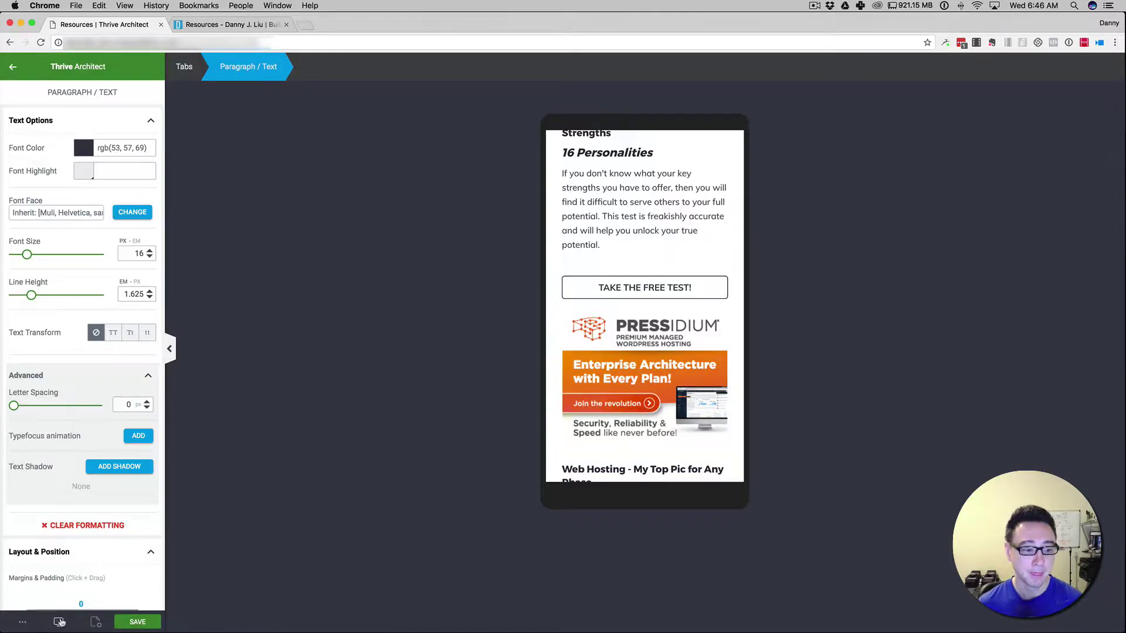
Switch the responsive view back to Desktop and check how the 16 Personalities and Pressidium blocks line up
{"action": "left_click", "coordinate": [61, 622]}
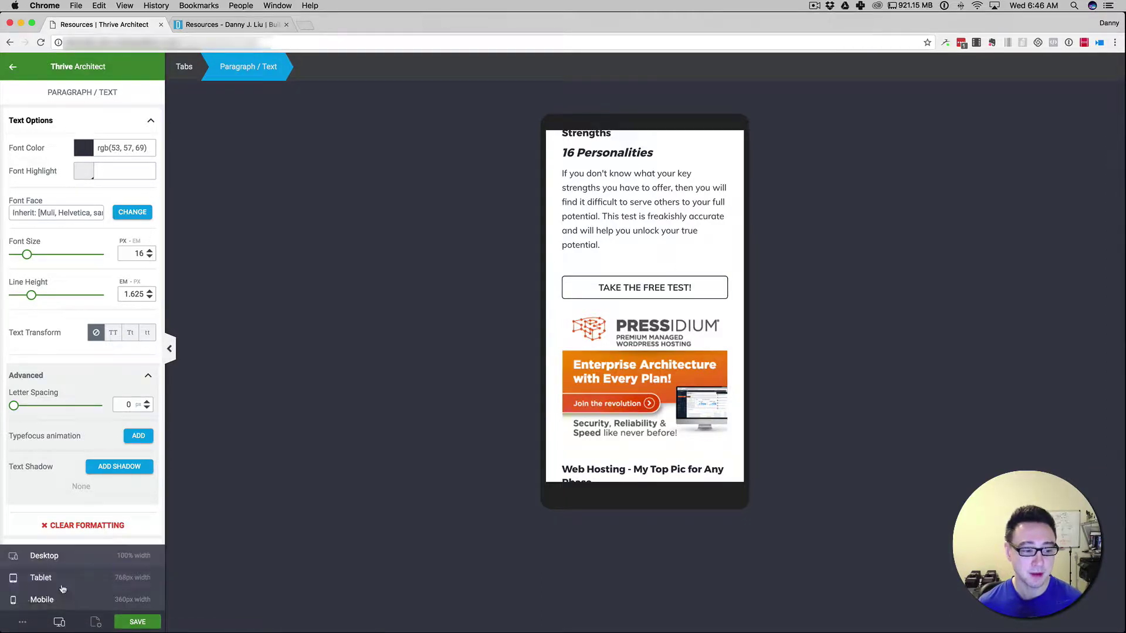
{"action": "left_click", "coordinate": [61, 554]}
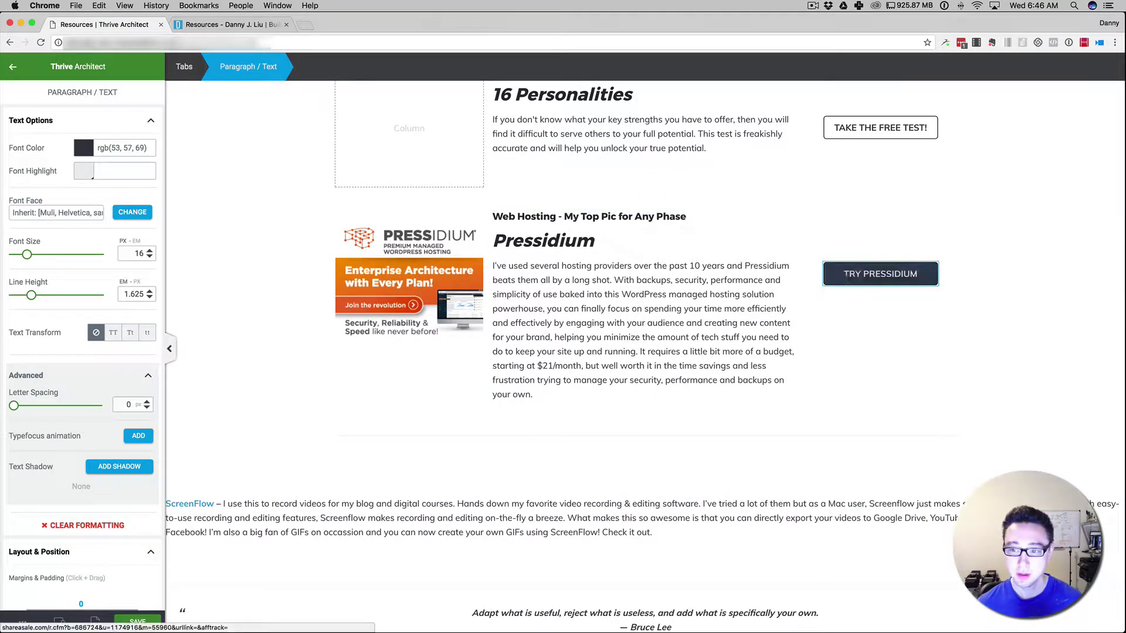
{"action": "left_click", "coordinate": [816, 278]}
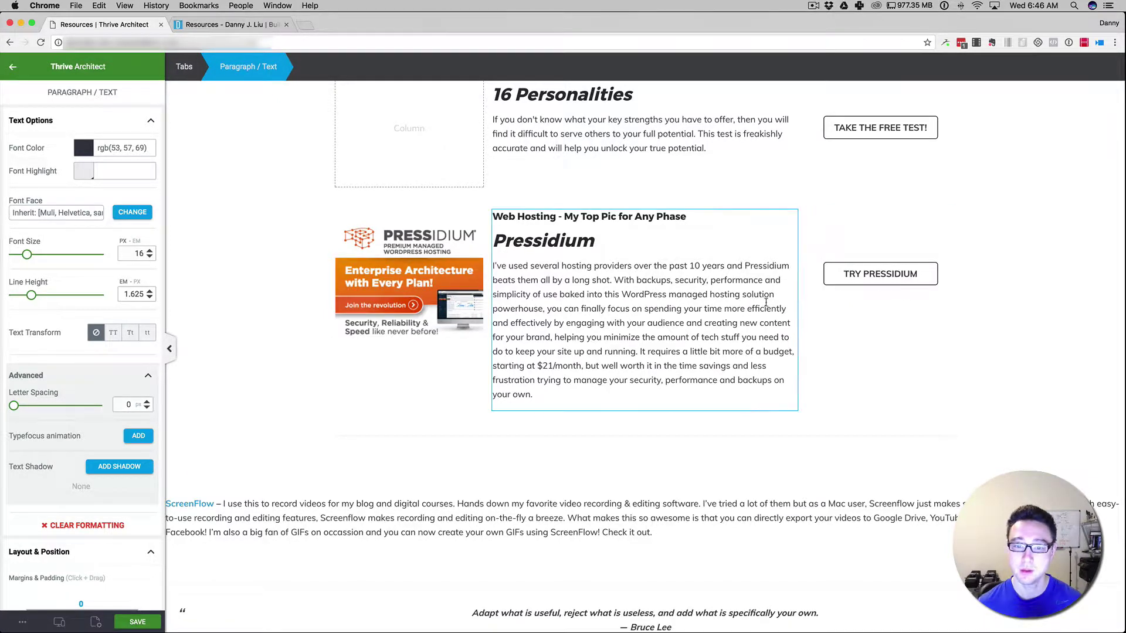
{"action": "scroll", "coordinate": [766, 302], "scroll_direction": "up", "scroll_amount": 3}
{"action": "scroll", "coordinate": [754, 284], "scroll_direction": "up", "scroll_amount": 3}
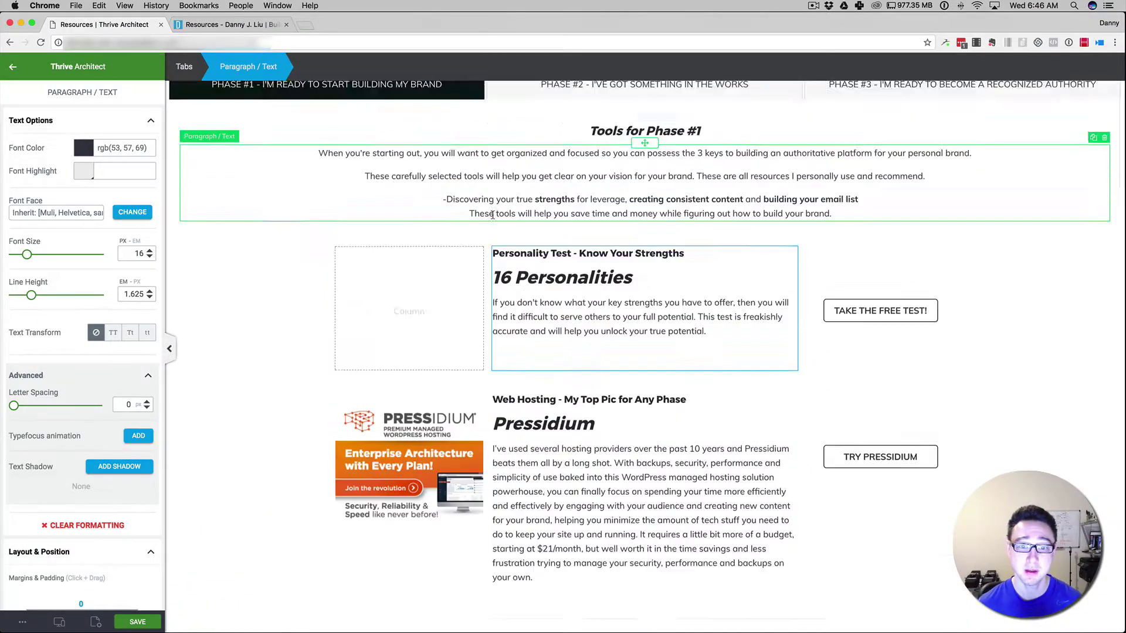
Show the Phase #2 content and preview its Blue Yeti Mic block in the Tablet responsive view
{"action": "left_click", "coordinate": [585, 166]}
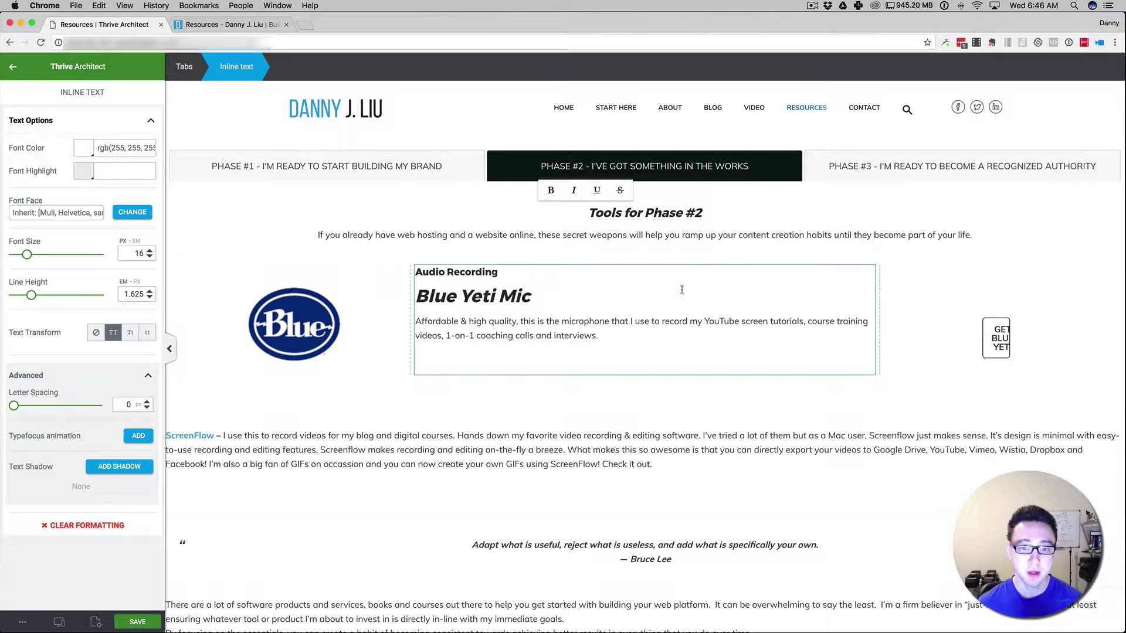
{"action": "left_click", "coordinate": [62, 622]}
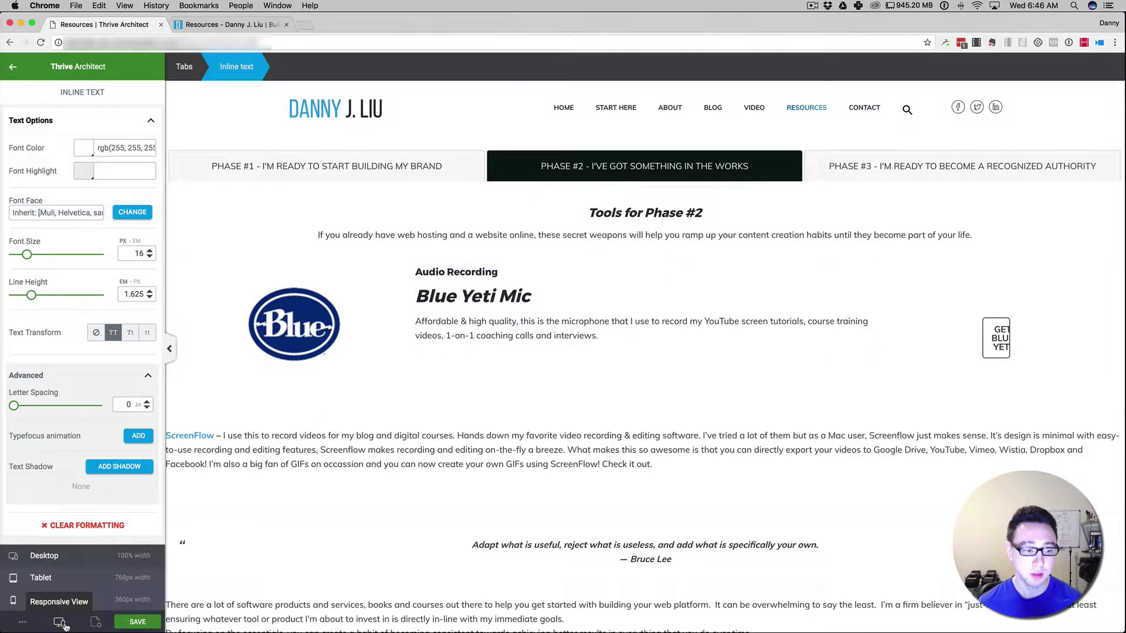
{"action": "left_click", "coordinate": [64, 578]}
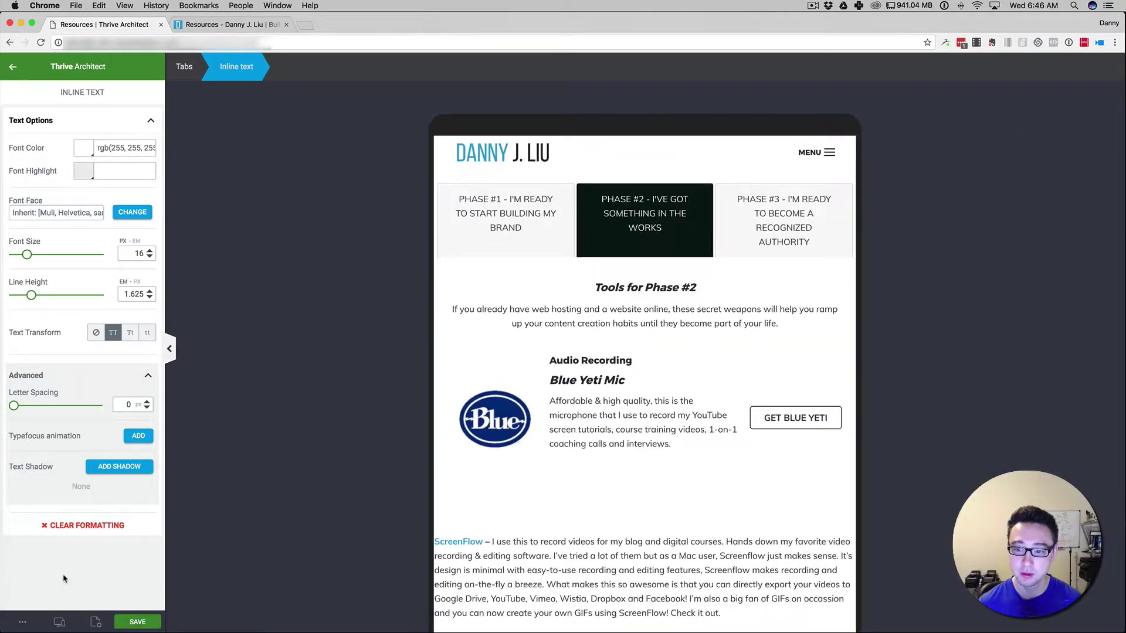
Switch the responsive preview to Mobile and check how the Blue Yeti Mic logo, text and button stack
{"action": "left_click", "coordinate": [61, 624]}
{"action": "left_click", "coordinate": [62, 607]}
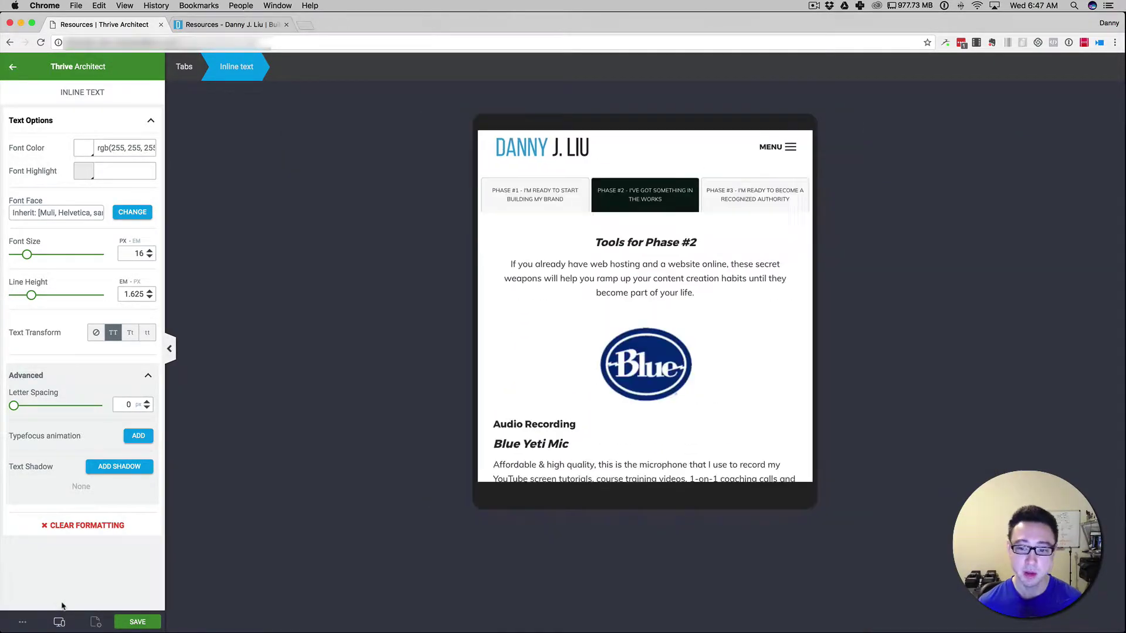
{"action": "scroll", "coordinate": [678, 342], "scroll_direction": "down", "scroll_amount": 4}
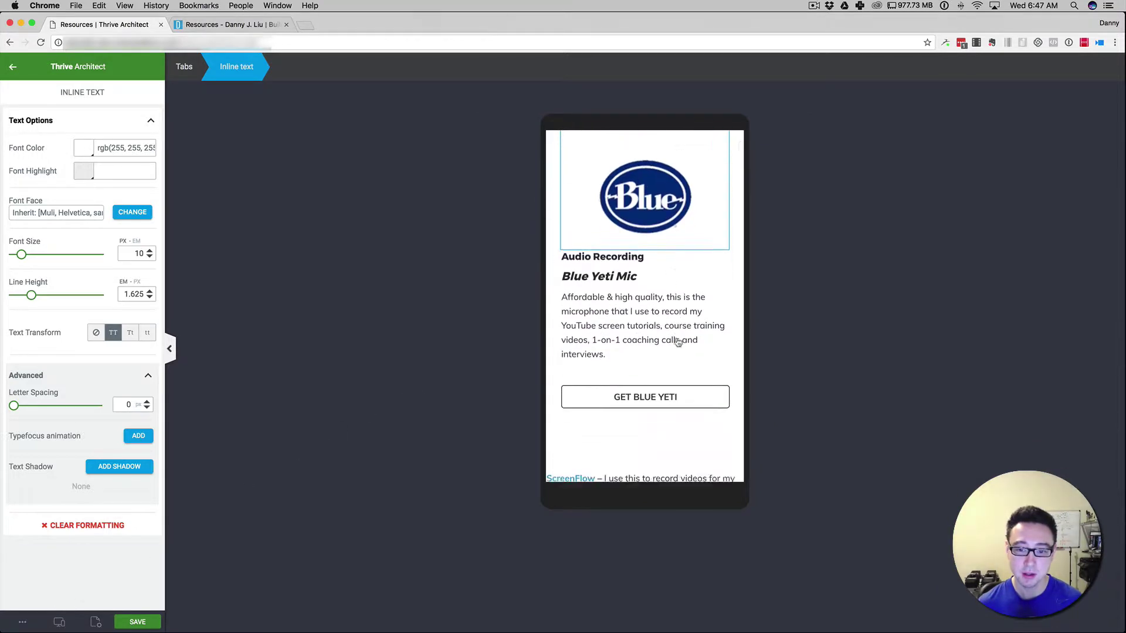
{"action": "scroll", "coordinate": [678, 343], "scroll_direction": "down", "scroll_amount": 2}
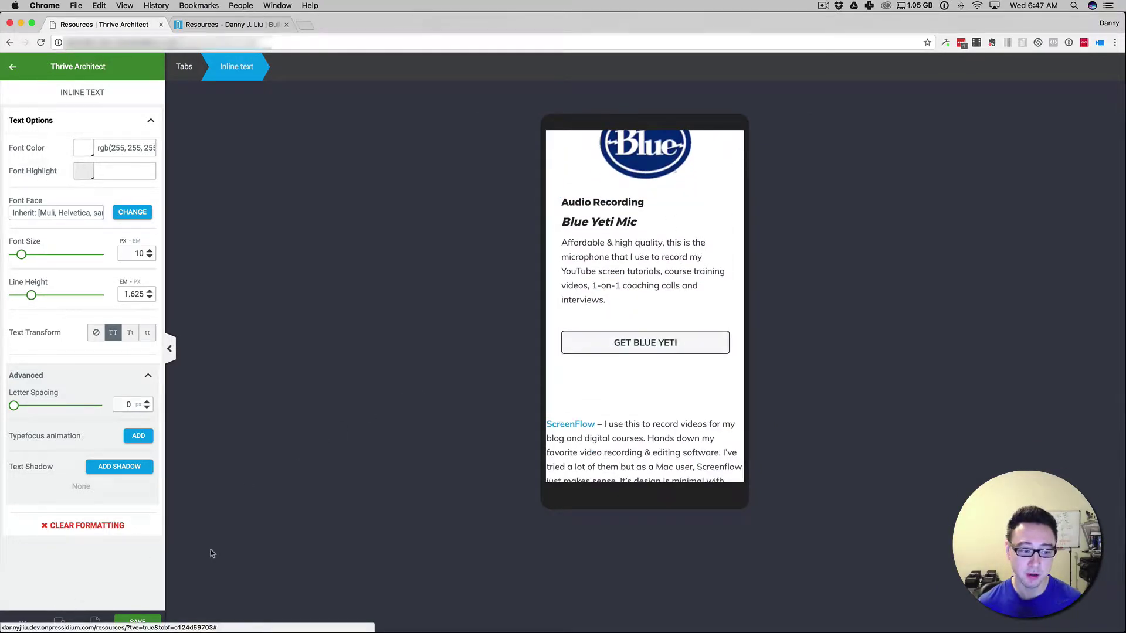
Return to the Desktop view and open the settings of the squeezed Get Blue Yeti button in Phase #2
{"action": "left_click", "coordinate": [59, 622]}
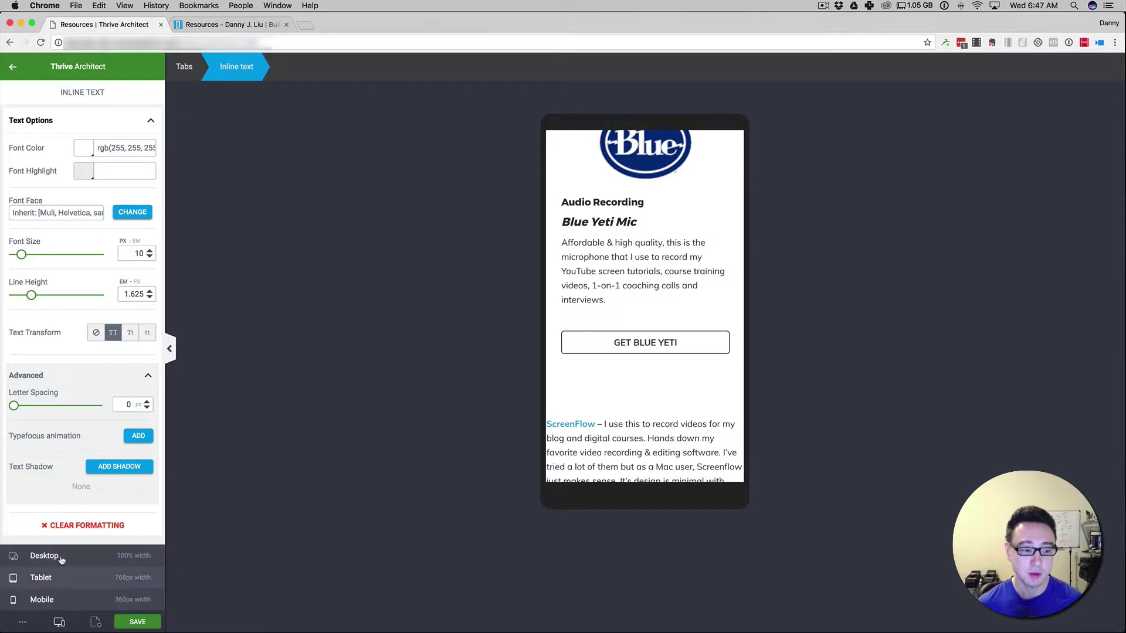
{"action": "left_click", "coordinate": [45, 555]}
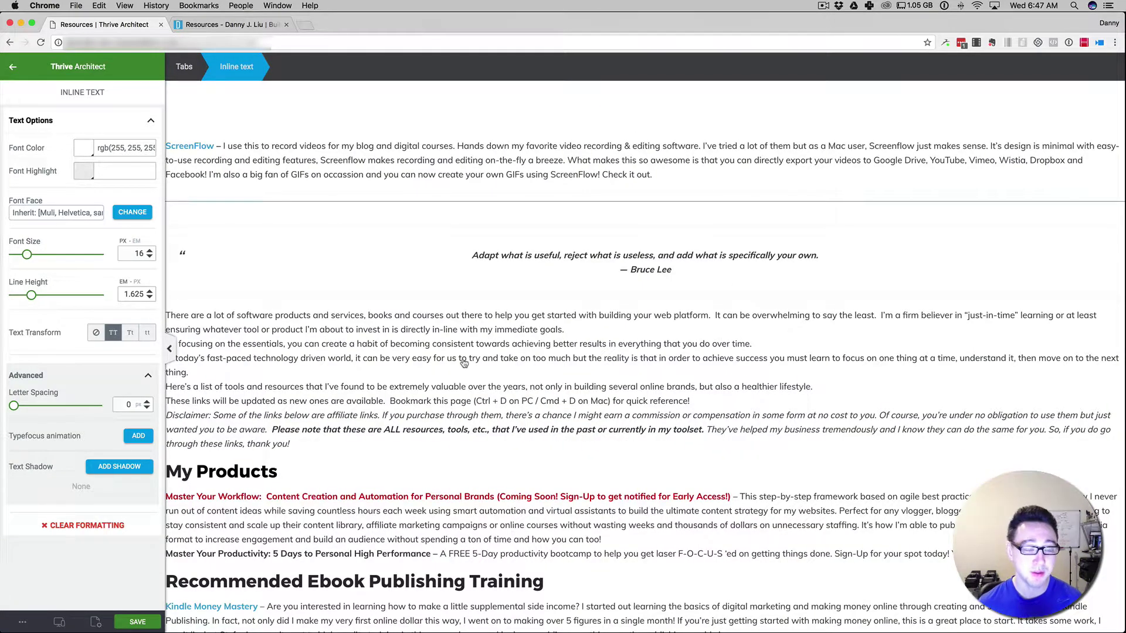
{"action": "scroll", "coordinate": [464, 363], "scroll_direction": "up", "scroll_amount": 5}
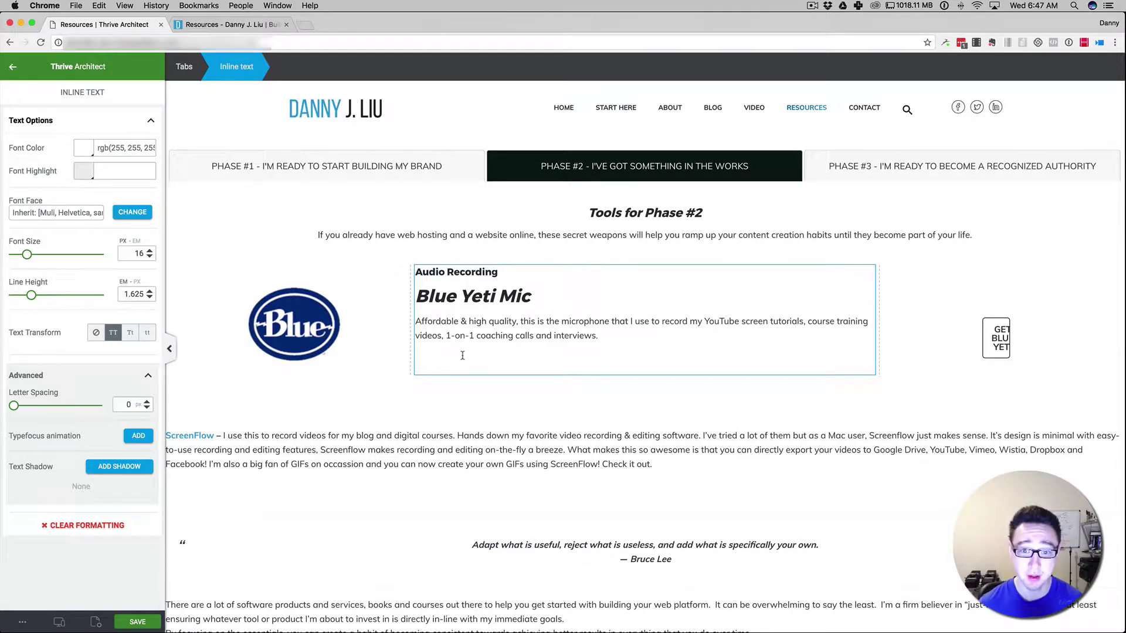
{"action": "left_click", "coordinate": [988, 331]}
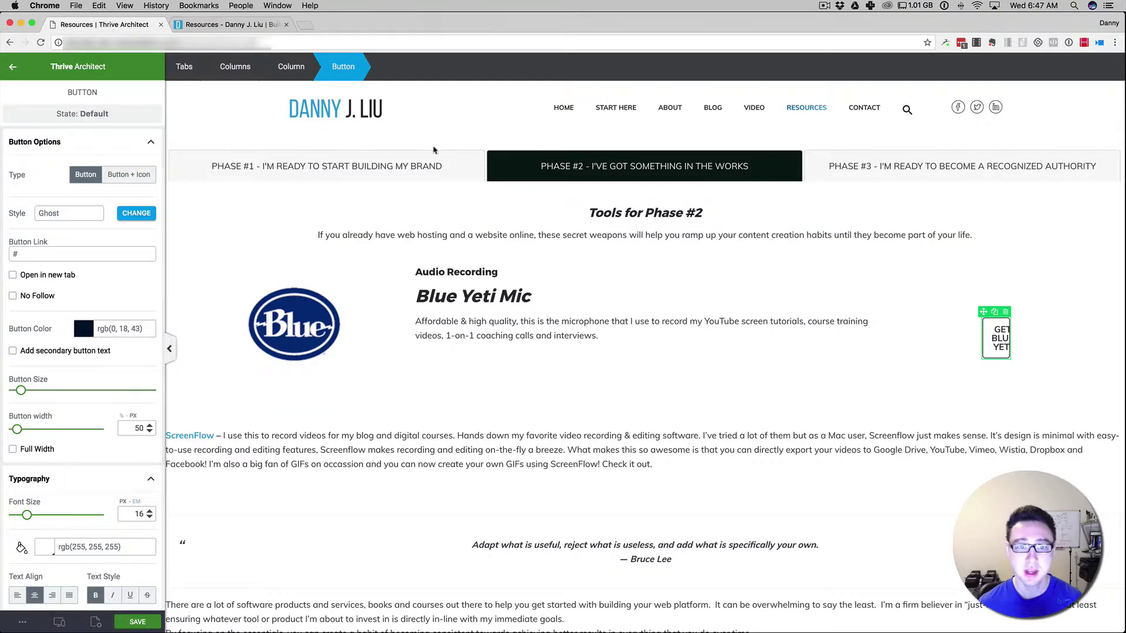
Check the Phase #1 Take the Free Test! button's settings and review the page content down to the Bruce Lee quote
{"action": "left_click", "coordinate": [415, 170]}
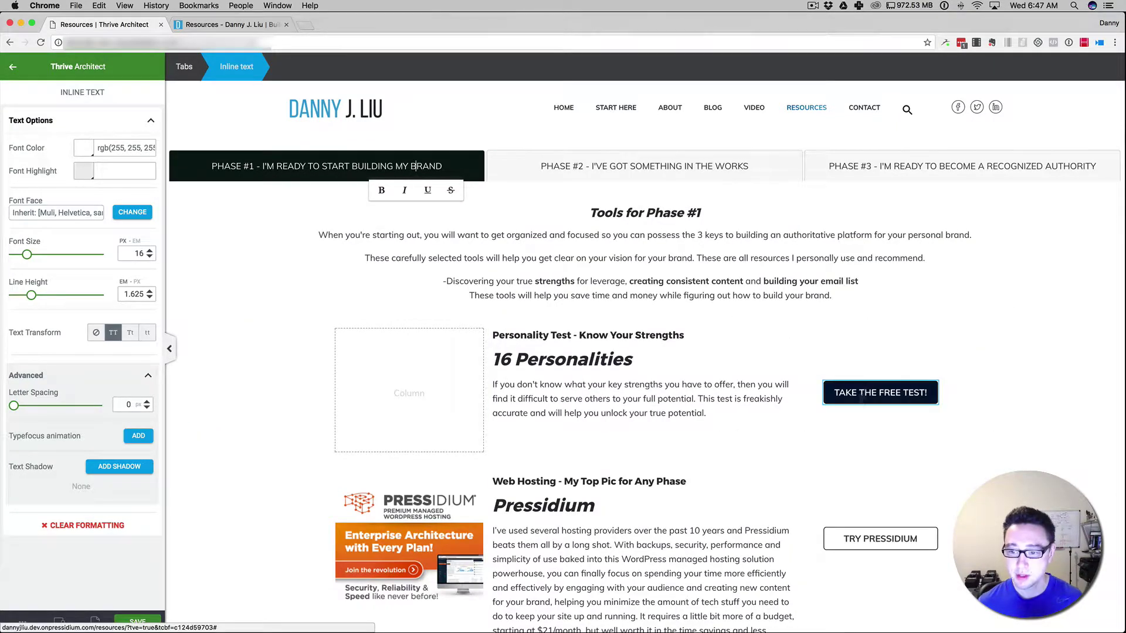
{"action": "left_click", "coordinate": [829, 404]}
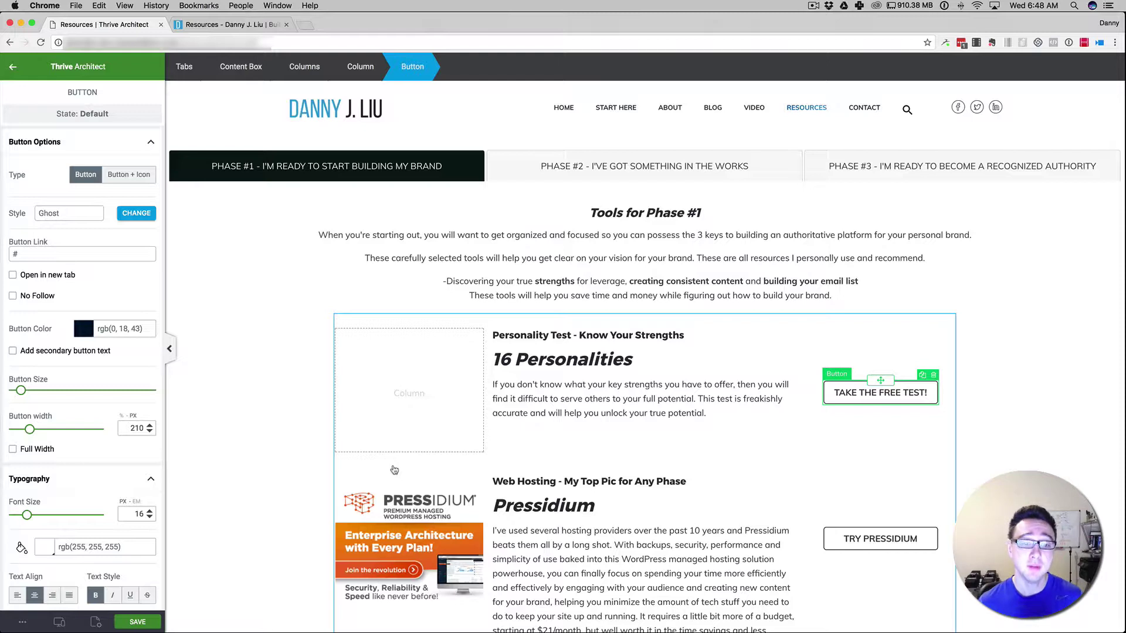
{"action": "scroll", "coordinate": [394, 470], "scroll_direction": "down", "scroll_amount": 1}
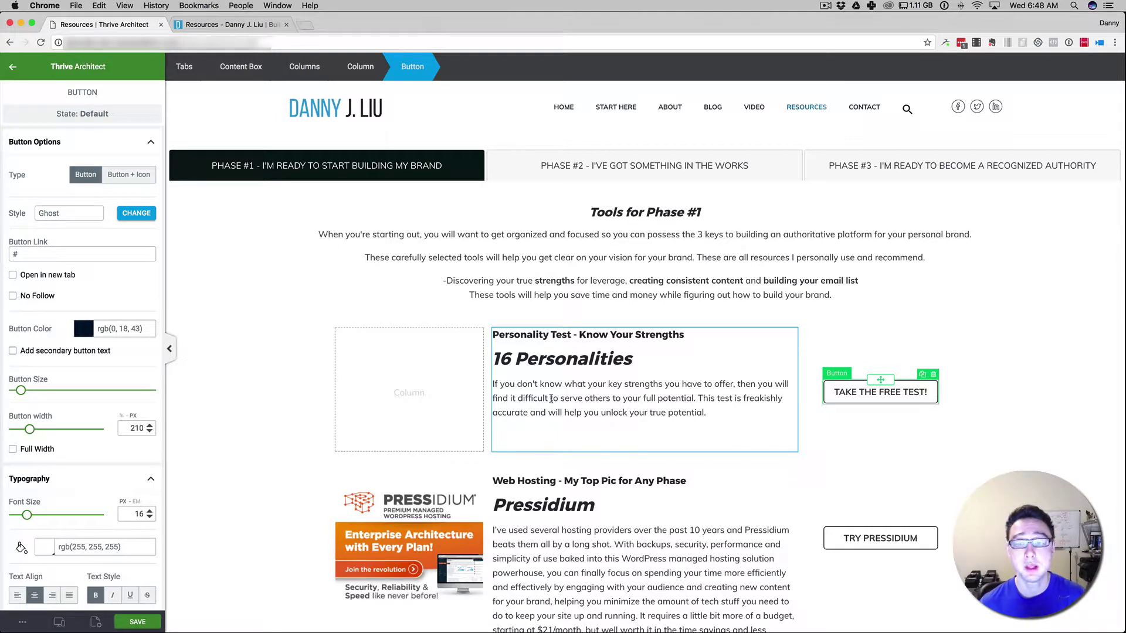
{"action": "scroll", "coordinate": [551, 399], "scroll_direction": "down", "scroll_amount": 3}
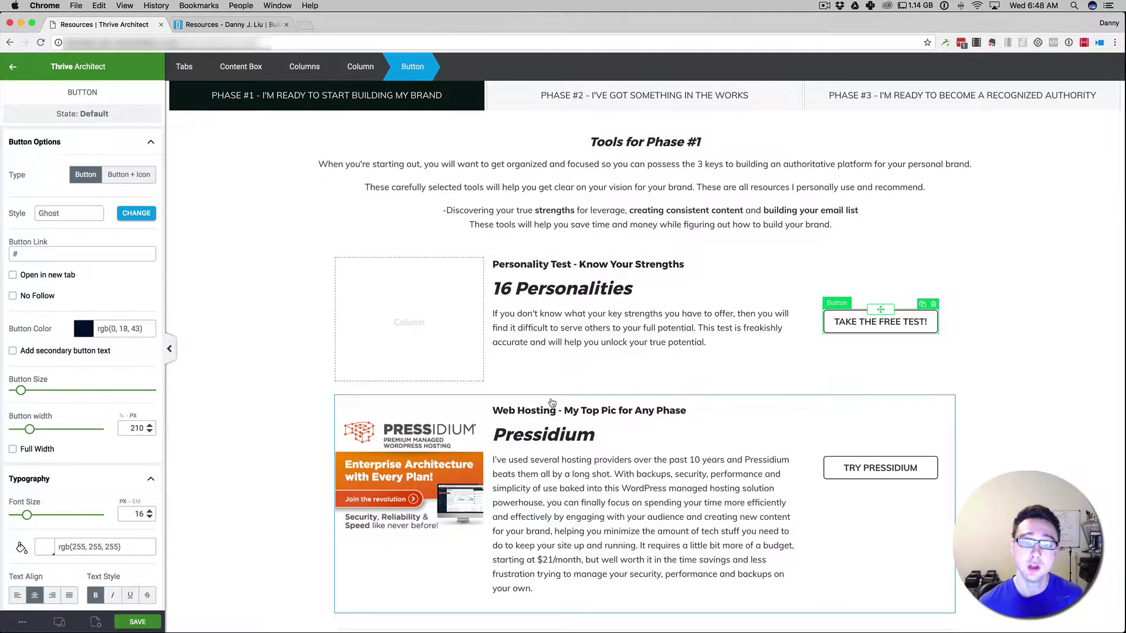
{"action": "scroll", "coordinate": [552, 403], "scroll_direction": "down", "scroll_amount": 4}
{"action": "scroll", "coordinate": [552, 403], "scroll_direction": "down", "scroll_amount": 10}
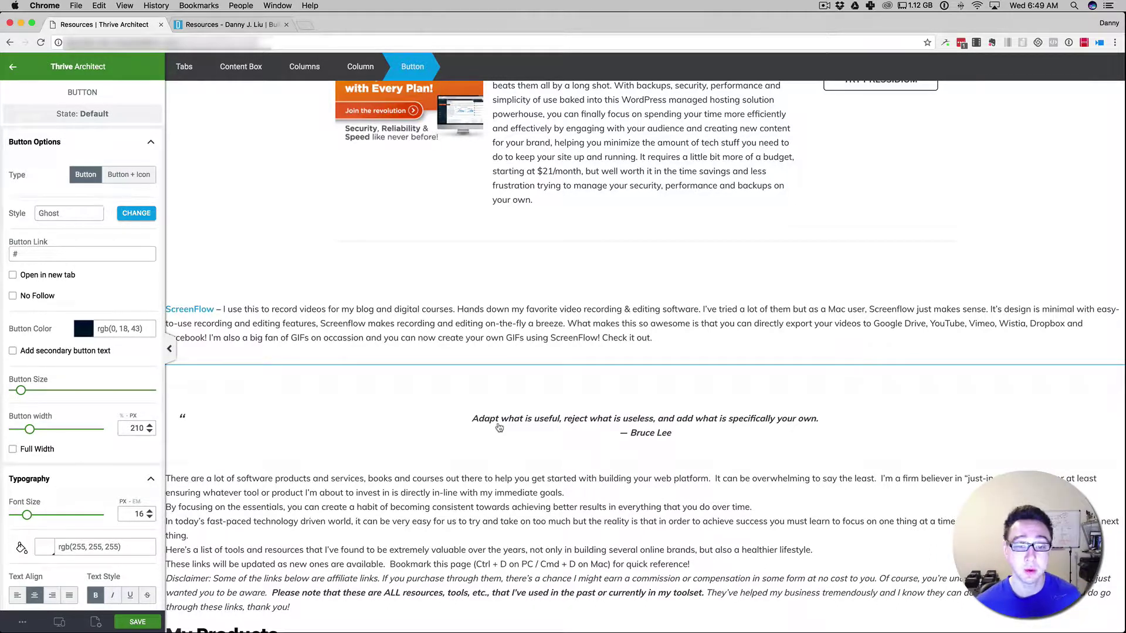
{"action": "scroll", "coordinate": [499, 427], "scroll_direction": "up", "scroll_amount": 8}
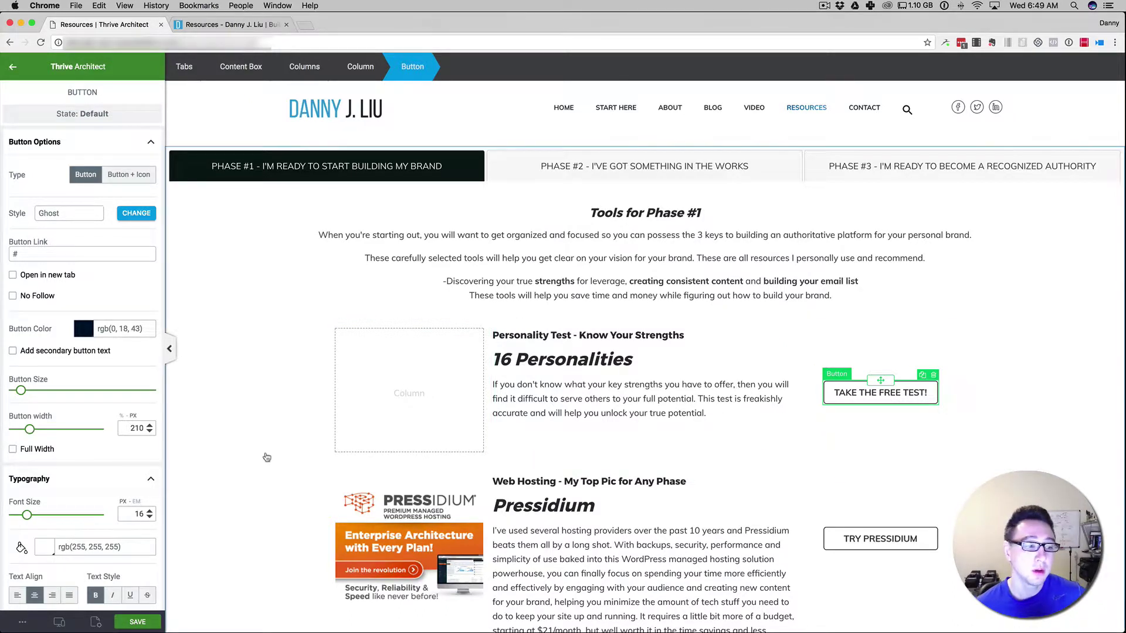
Set the width of the Get Blue Yeti button in Phase #2 to 210 px
{"action": "left_click", "coordinate": [732, 169]}
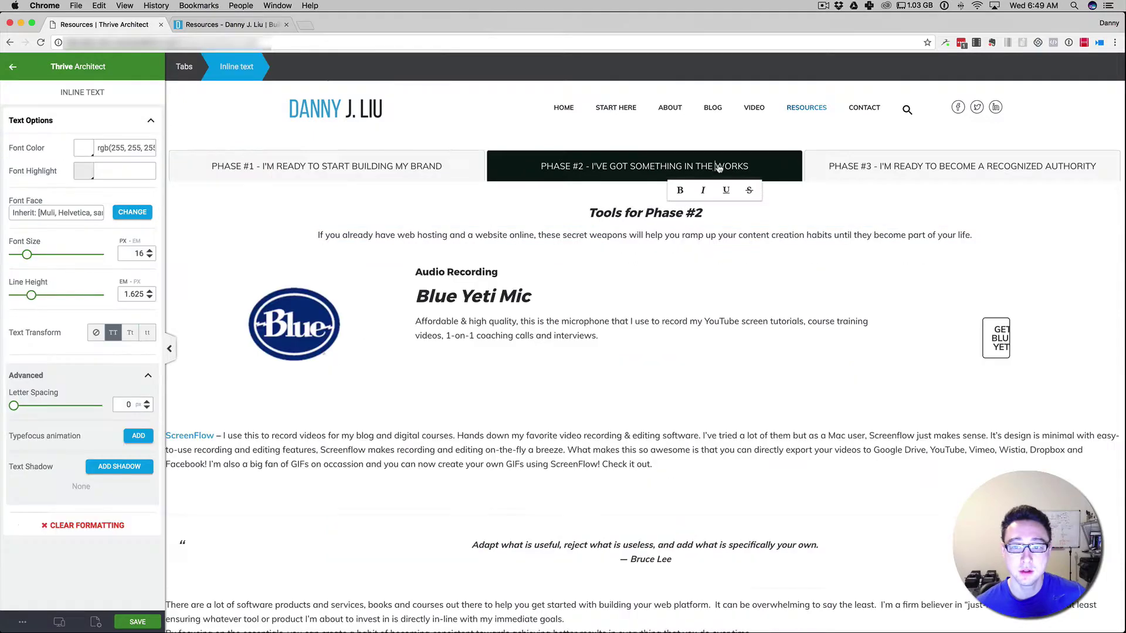
{"action": "left_click", "coordinate": [986, 350]}
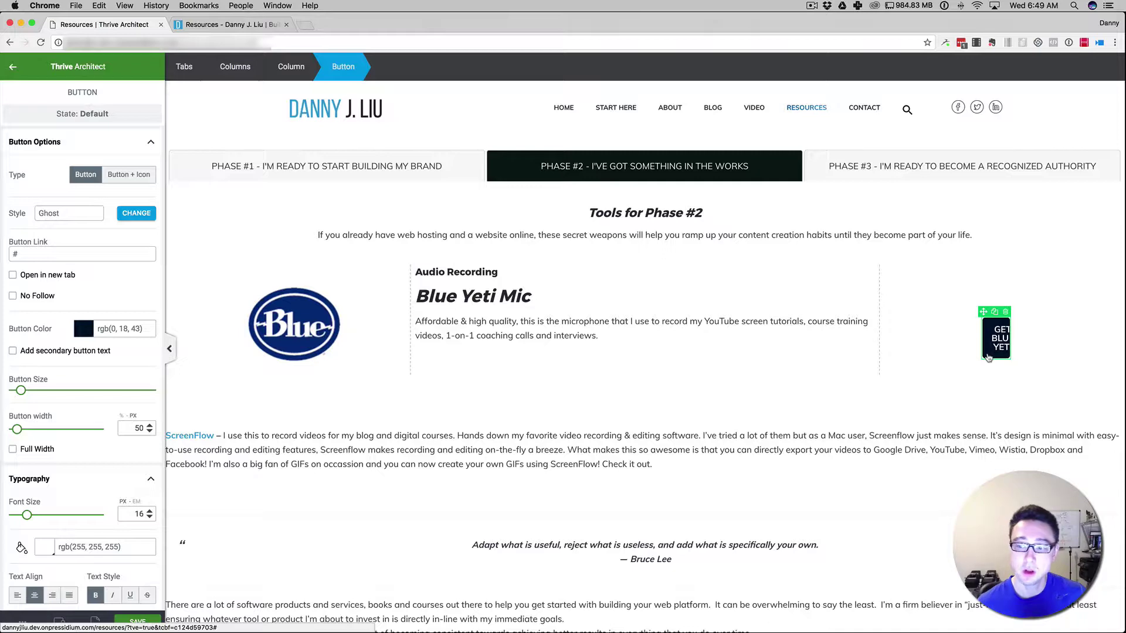
{"action": "scroll", "coordinate": [988, 358], "scroll_direction": "right", "scroll_amount": 5}
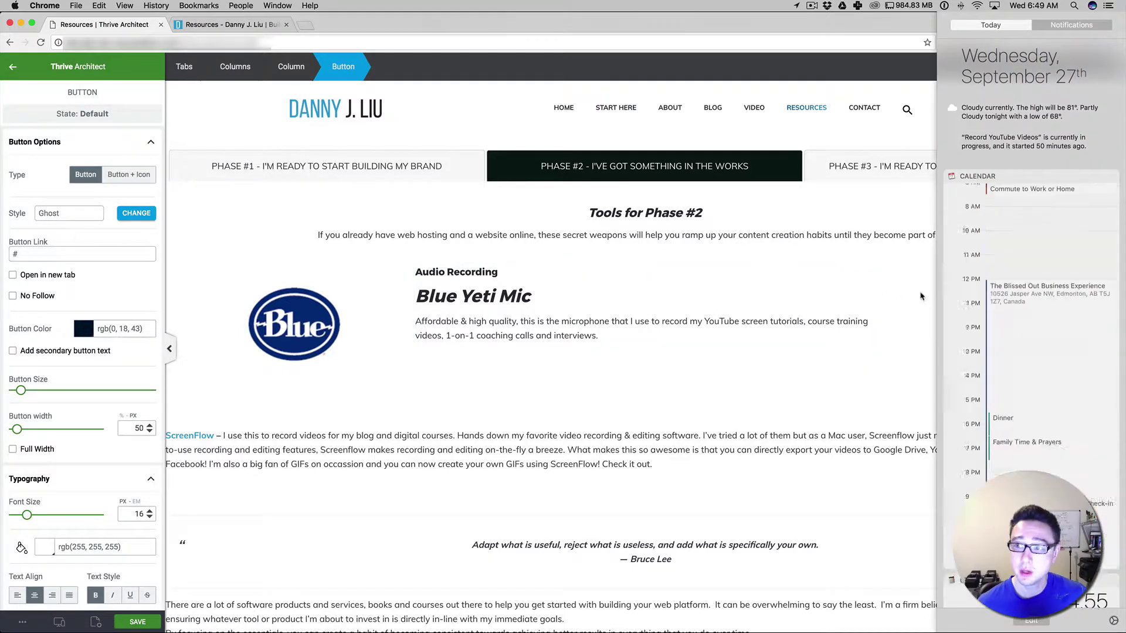
{"action": "left_click", "coordinate": [991, 363]}
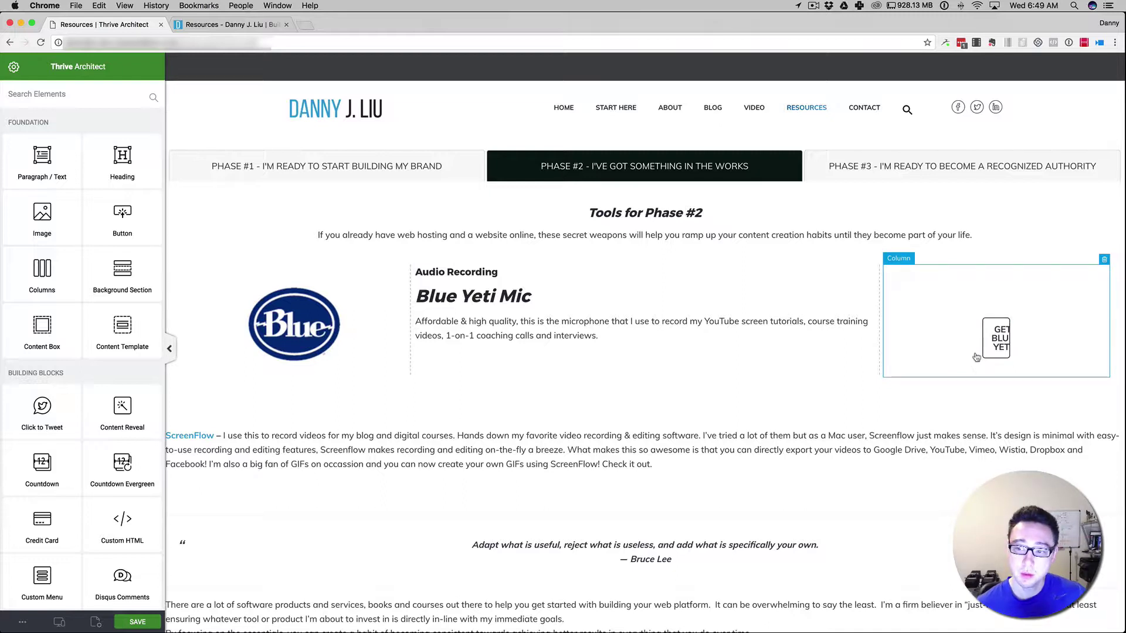
{"action": "left_click", "coordinate": [994, 354]}
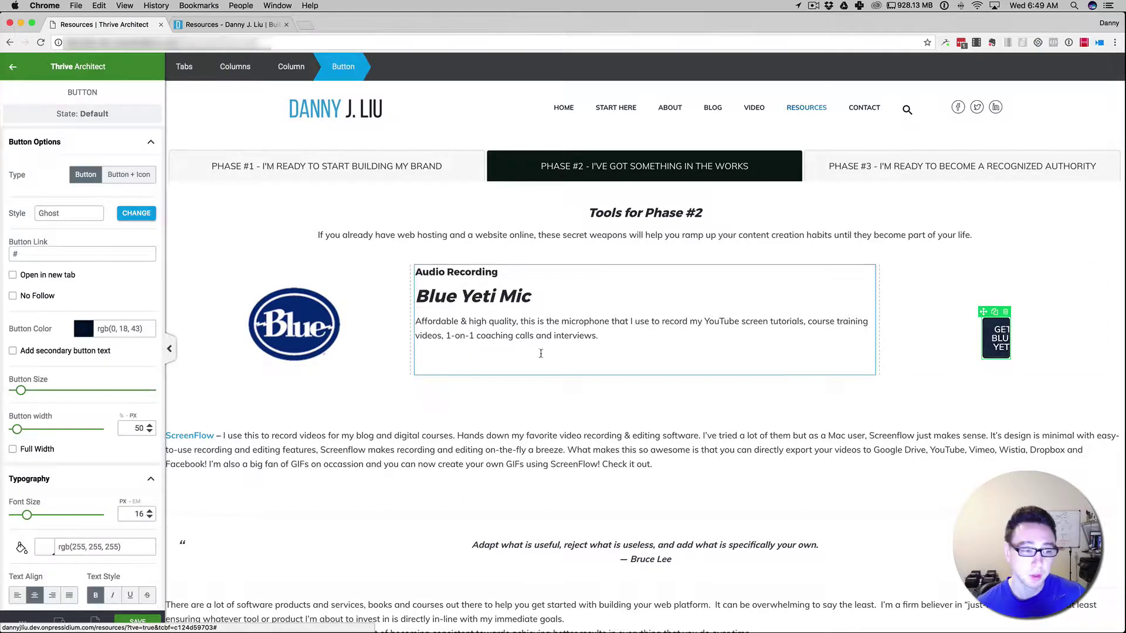
{"action": "double_click", "coordinate": [139, 429]}
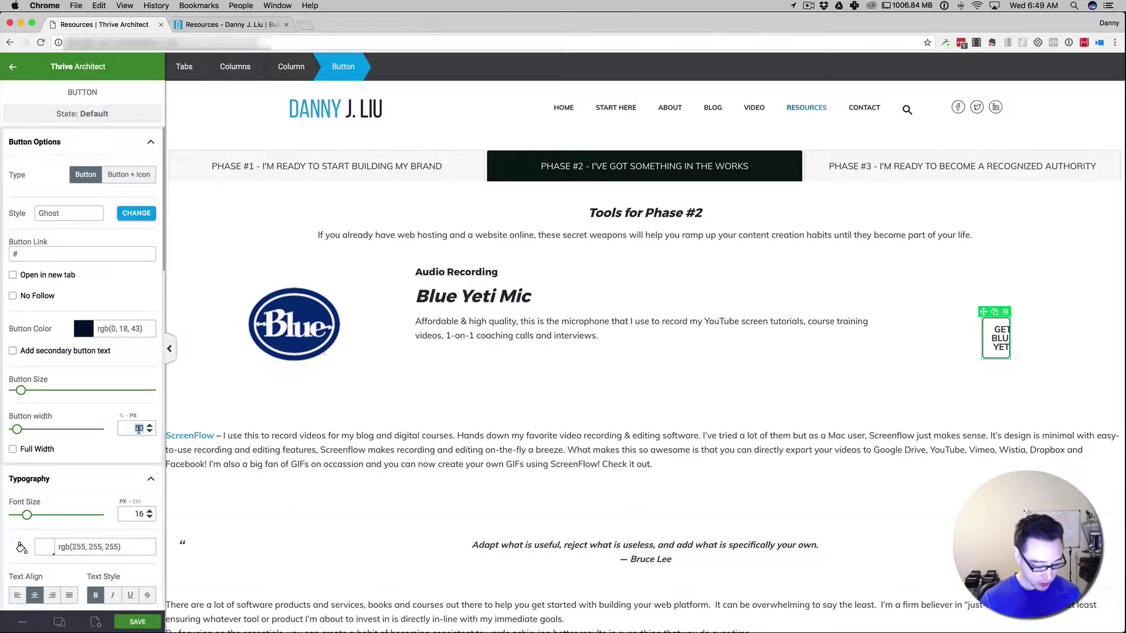
{"action": "type", "text": "210"}
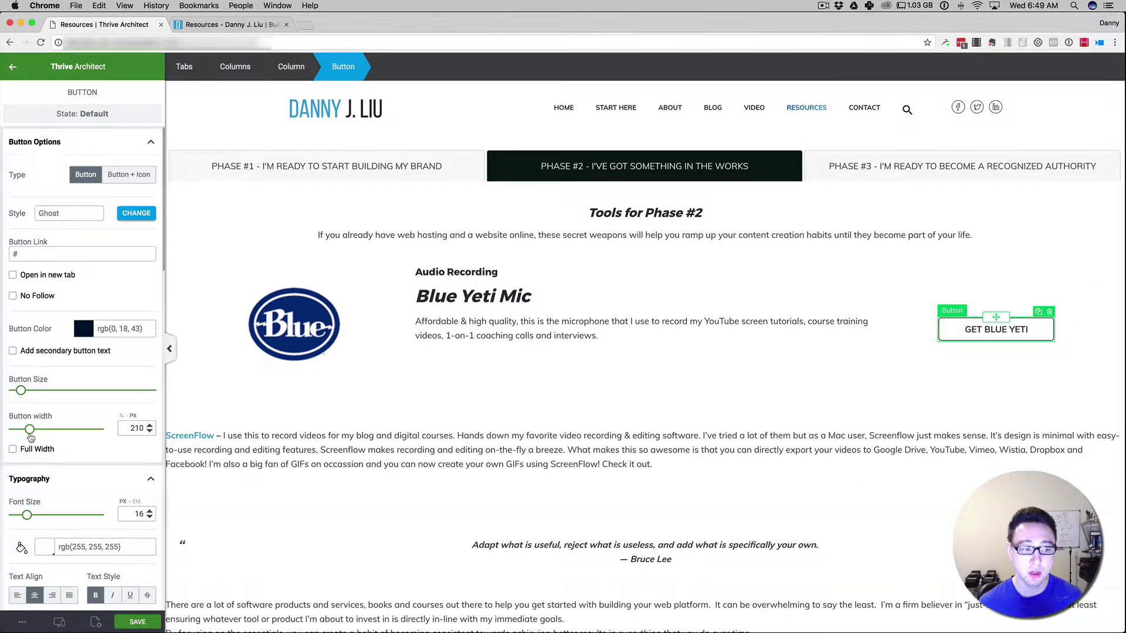
Try widening the Get Blue Yeti button to 272 px and restore its width to 210 px
{"action": "mouse_move", "coordinate": [30, 437]}
{"action": "left_mouse_down"}
{"action": "mouse_move", "coordinate": [44, 437]}
{"action": "mouse_move", "coordinate": [34, 436]}
{"action": "left_mouse_up"}
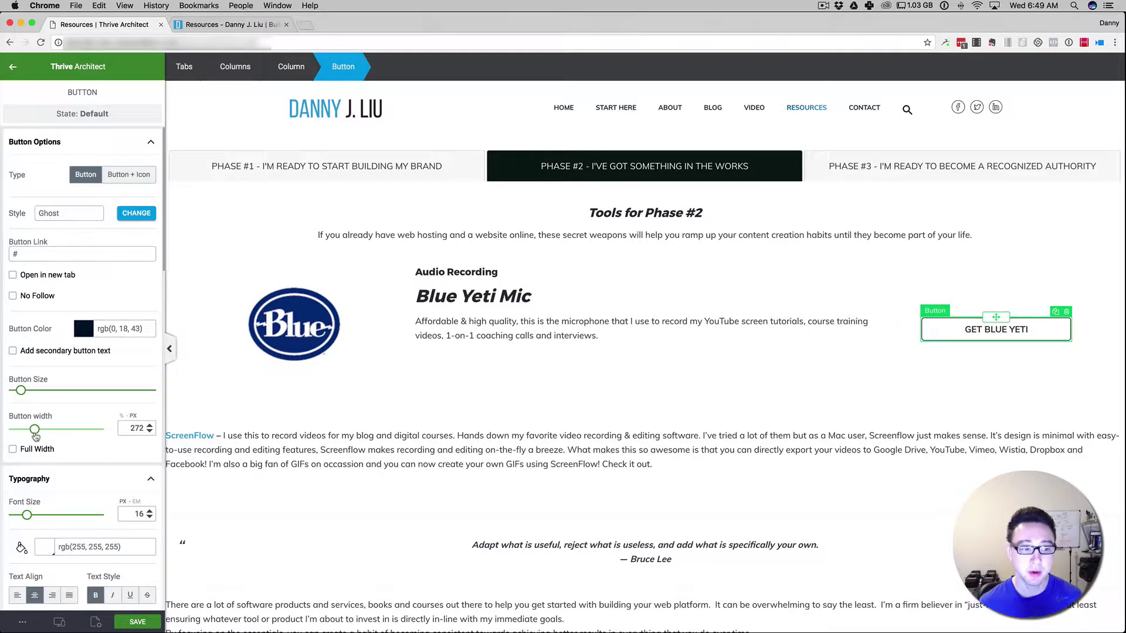
{"action": "double_click", "coordinate": [132, 430]}
{"action": "type", "text": "210"}
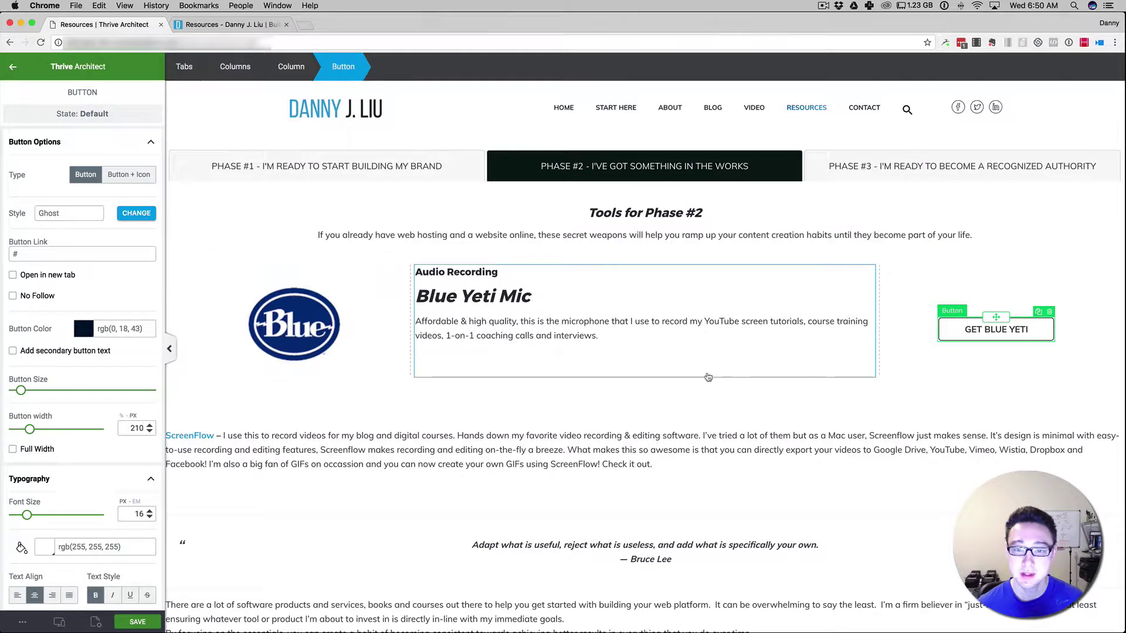
Save the Resources page and check the Phase #2 Blue Yeti Mic block in the Tablet and Mobile responsive views
{"action": "left_click", "coordinate": [137, 622]}
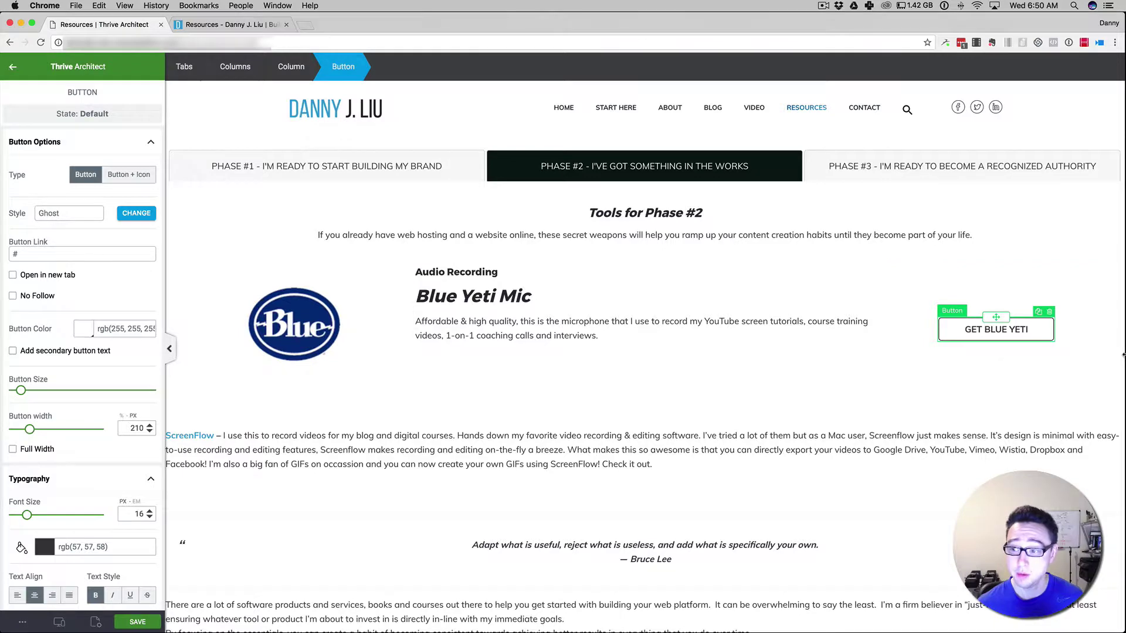
{"action": "left_click", "coordinate": [61, 624]}
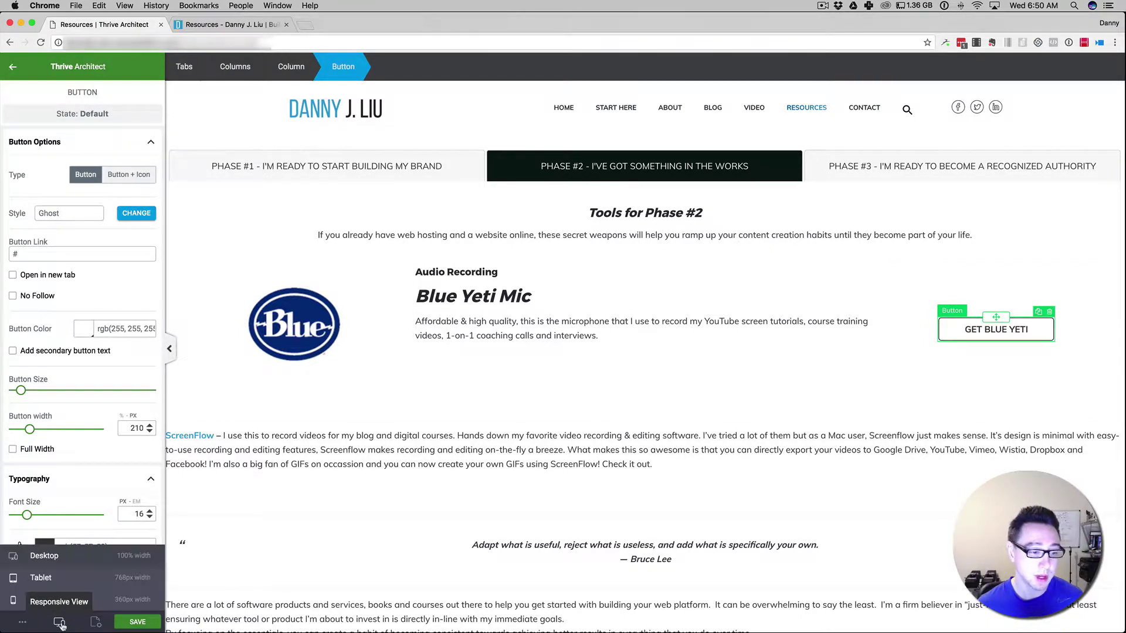
{"action": "left_click", "coordinate": [42, 578]}
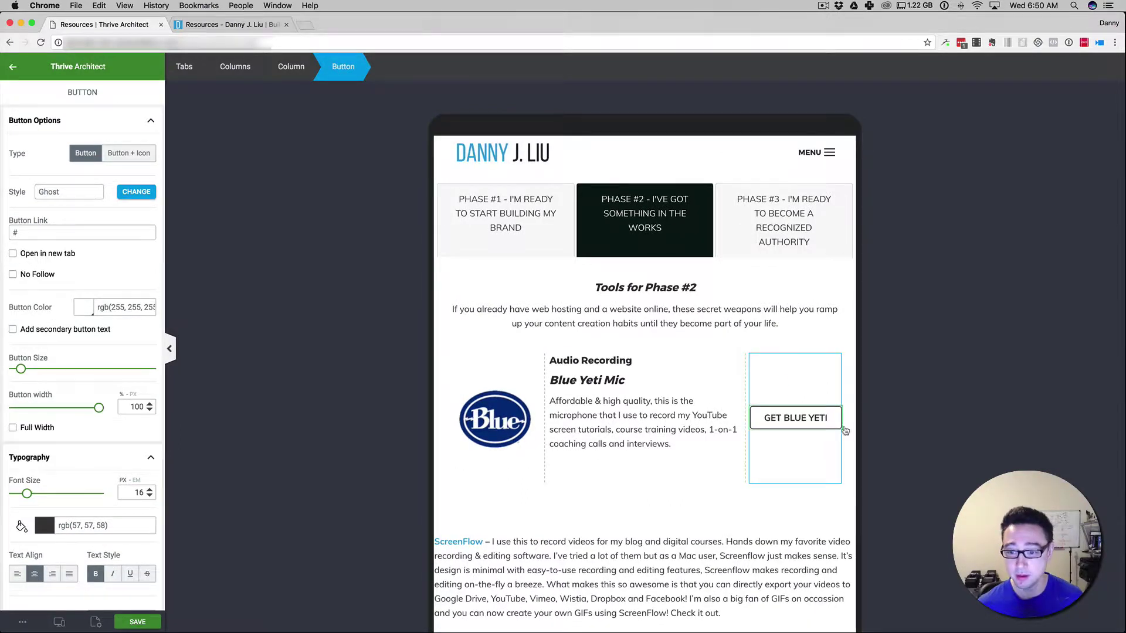
{"action": "left_click", "coordinate": [59, 623]}
{"action": "left_click", "coordinate": [50, 598]}
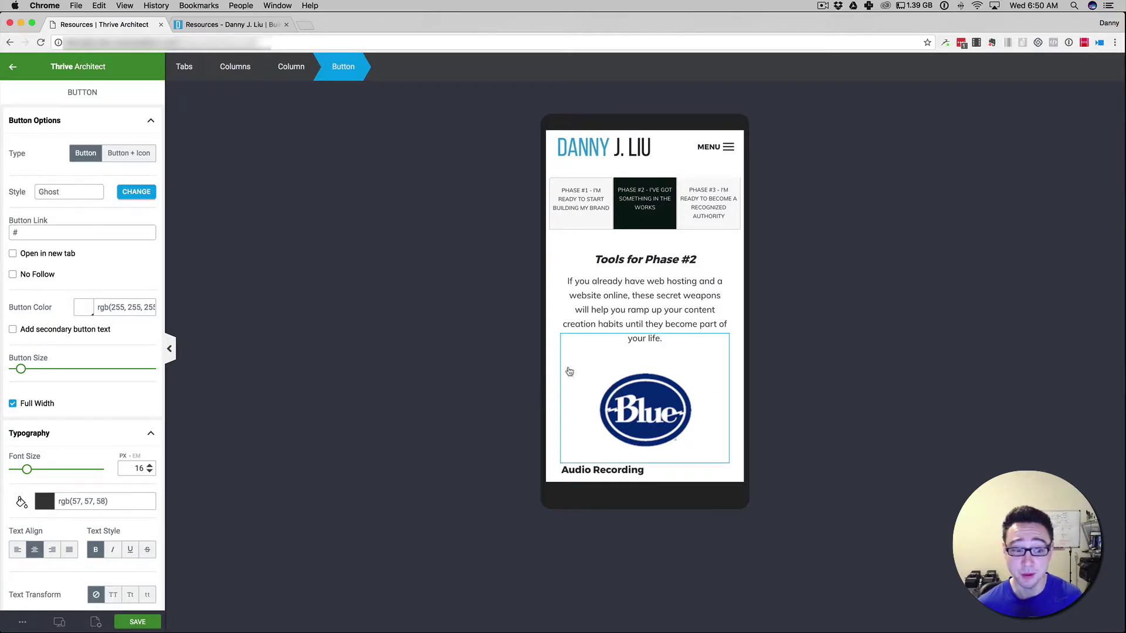
Return the Resources page to the Desktop view and review the content below the Phase #2 Blue Yeti Mic block
{"action": "left_click", "coordinate": [60, 623]}
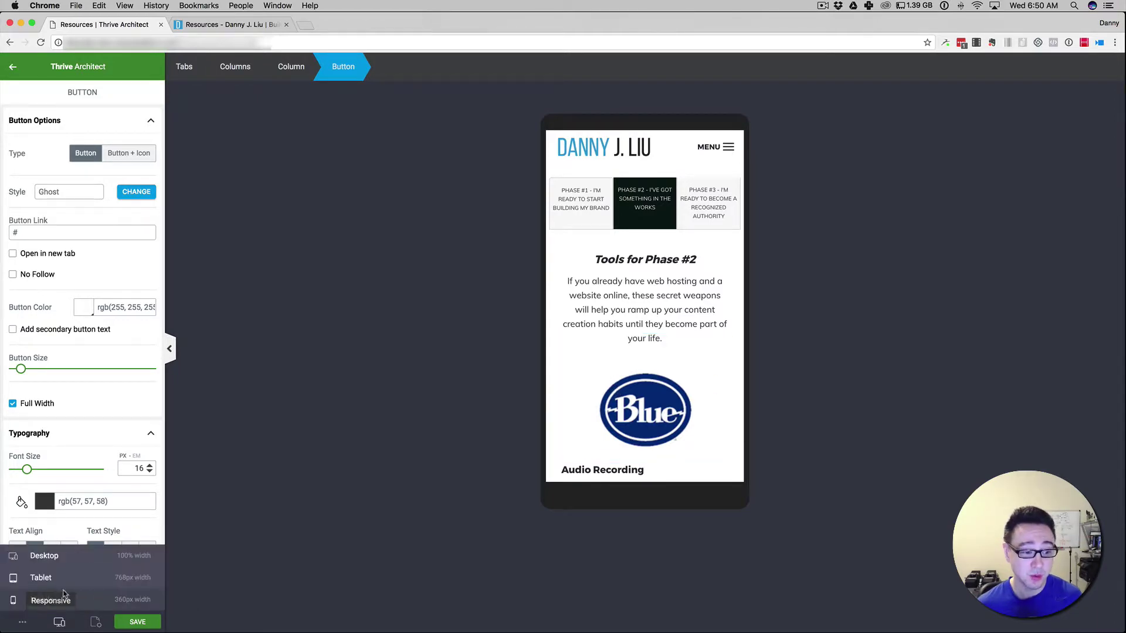
{"action": "left_click", "coordinate": [58, 557]}
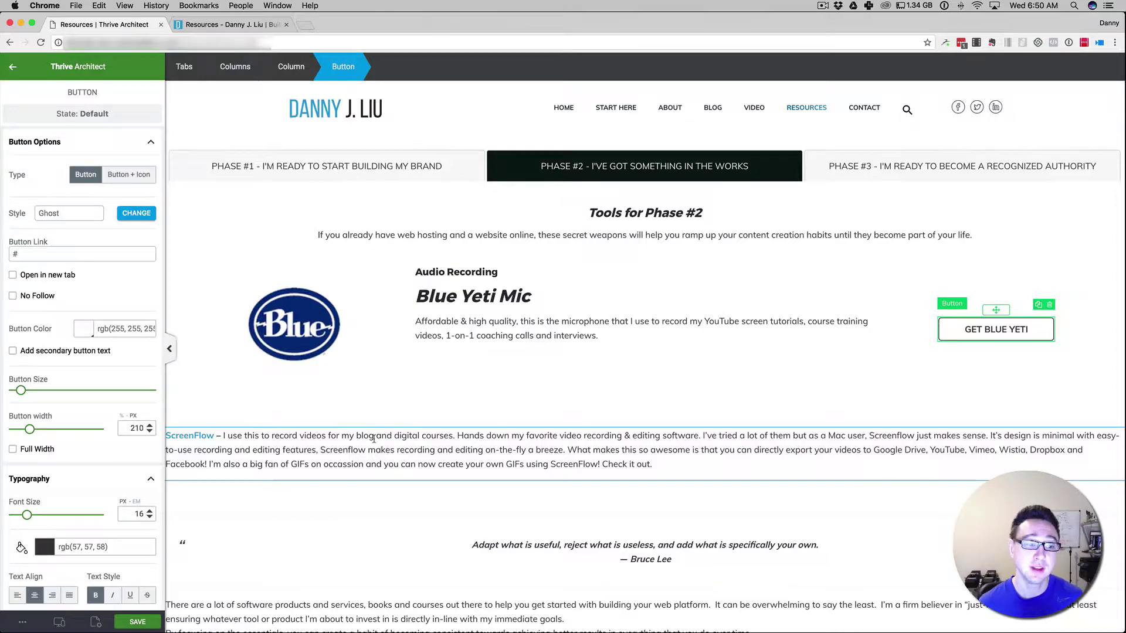
{"action": "scroll", "coordinate": [225, 530], "scroll_direction": "down", "scroll_amount": 5}
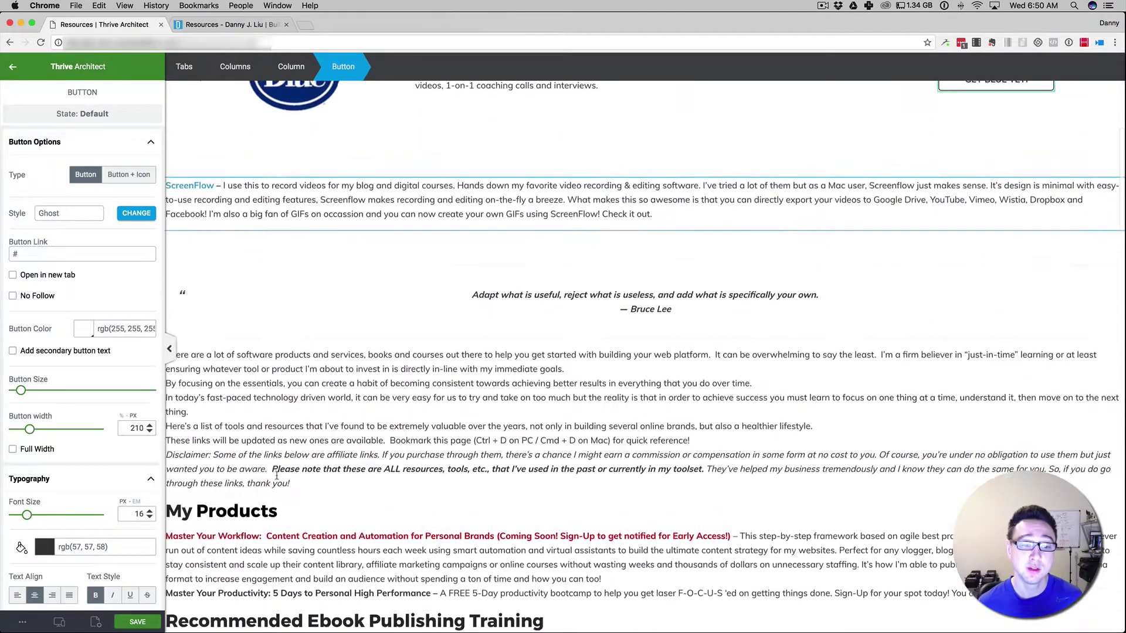
{"action": "key", "text": "super+alt+i"}
{"action": "left_click", "coordinate": [554, 369]}
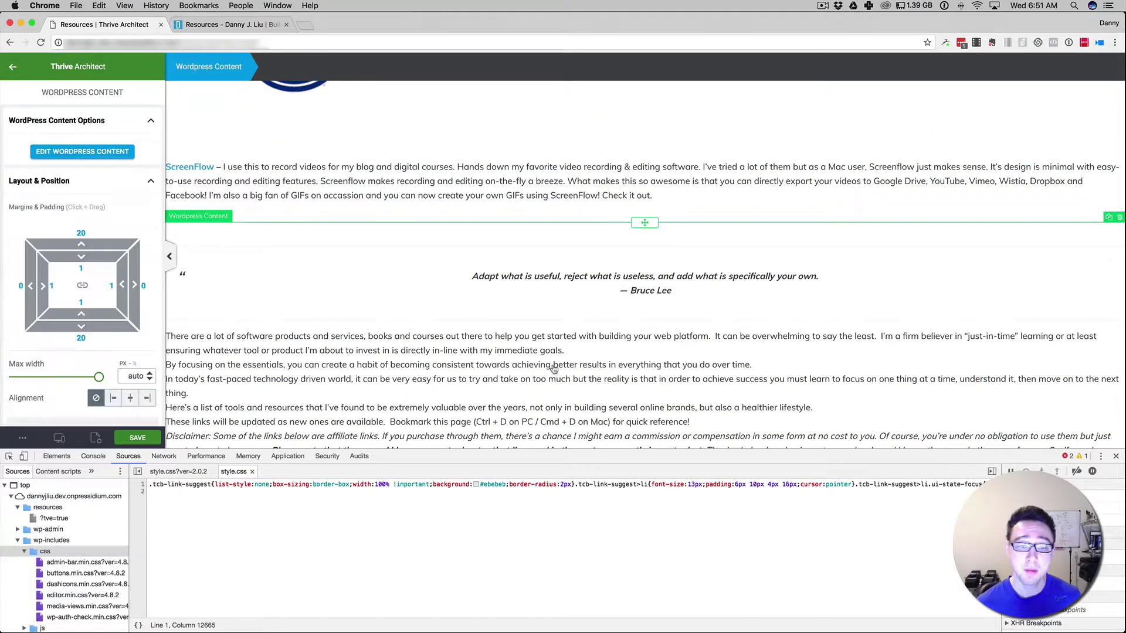
{"action": "left_click", "coordinate": [1115, 456]}
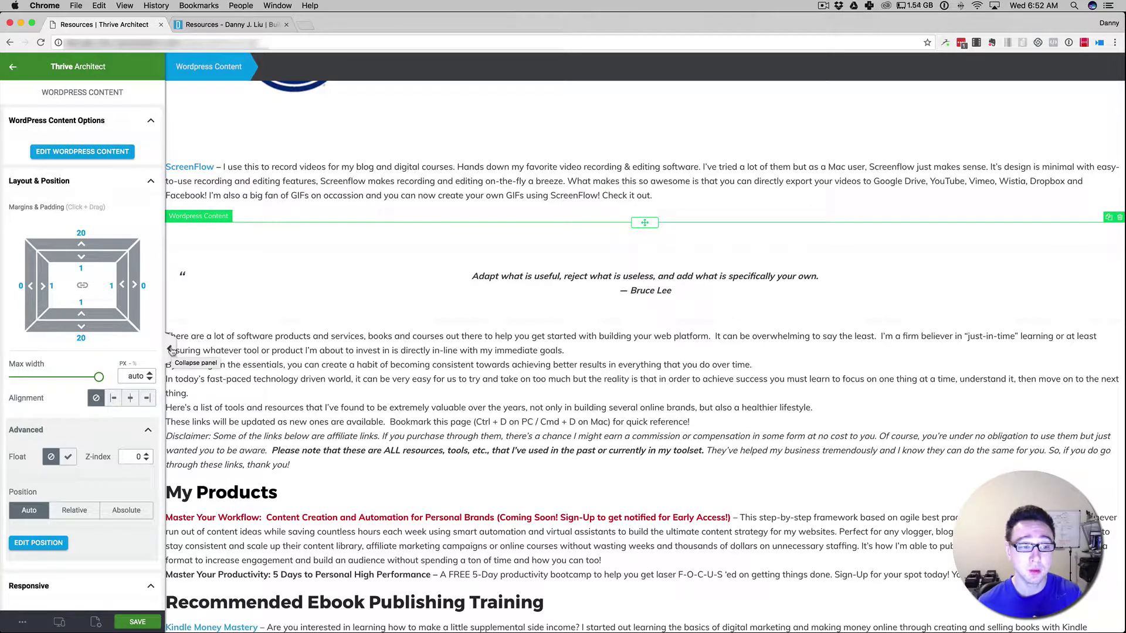
Check the text settings of the Audio Recording label and the Blue Yeti Mic heading in the Phase #2 tab
{"action": "scroll", "coordinate": [304, 288], "scroll_direction": "up", "scroll_amount": 5}
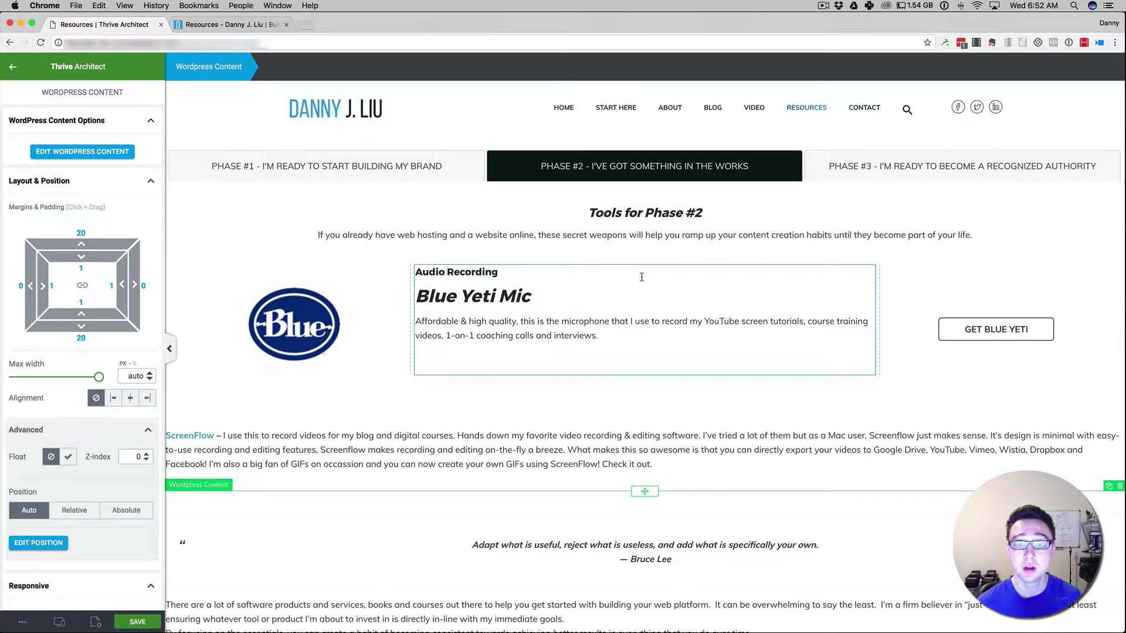
{"action": "left_click", "coordinate": [641, 277]}
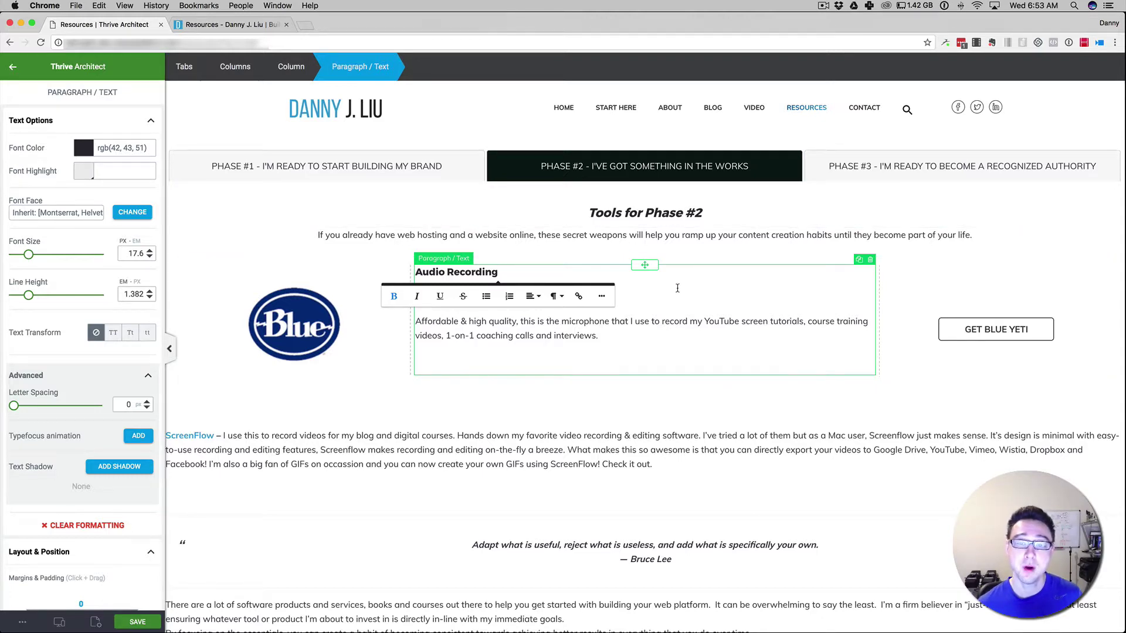
{"action": "type", "text": "Blue Yeti Mic"}
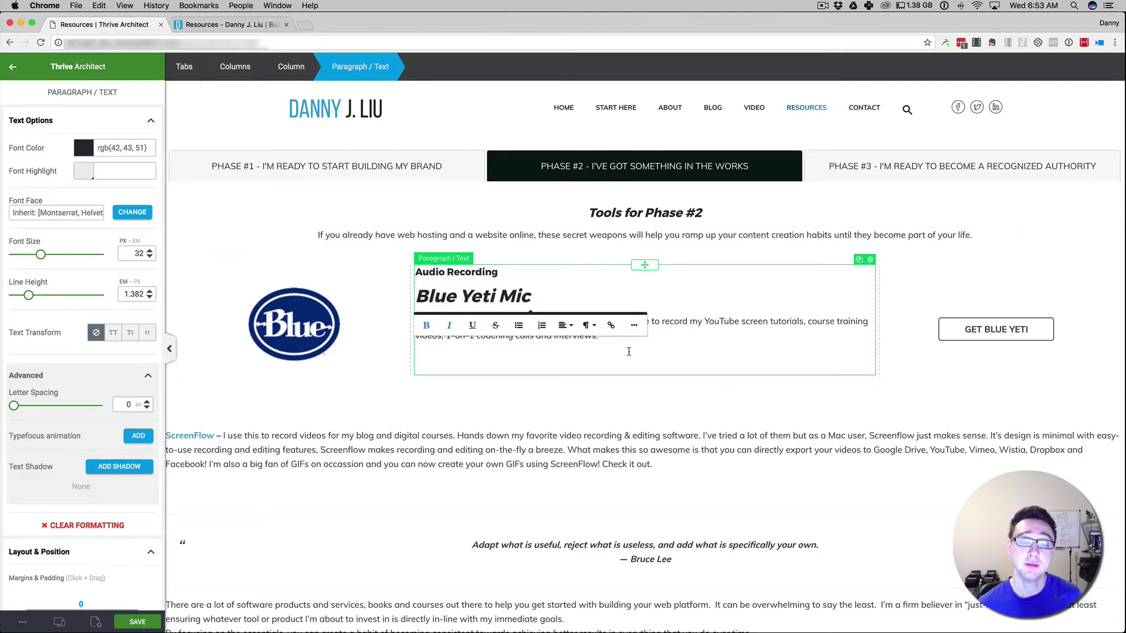